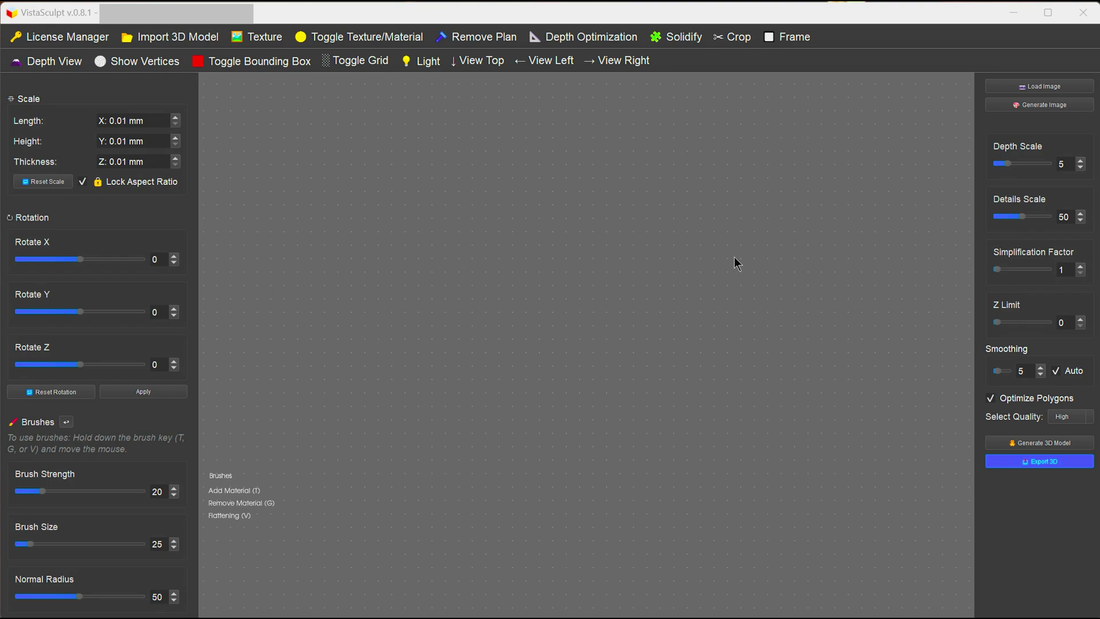
Generate a sunflower relief image from 'sunflower with no background' and apply it as the model source
click(1039, 108)
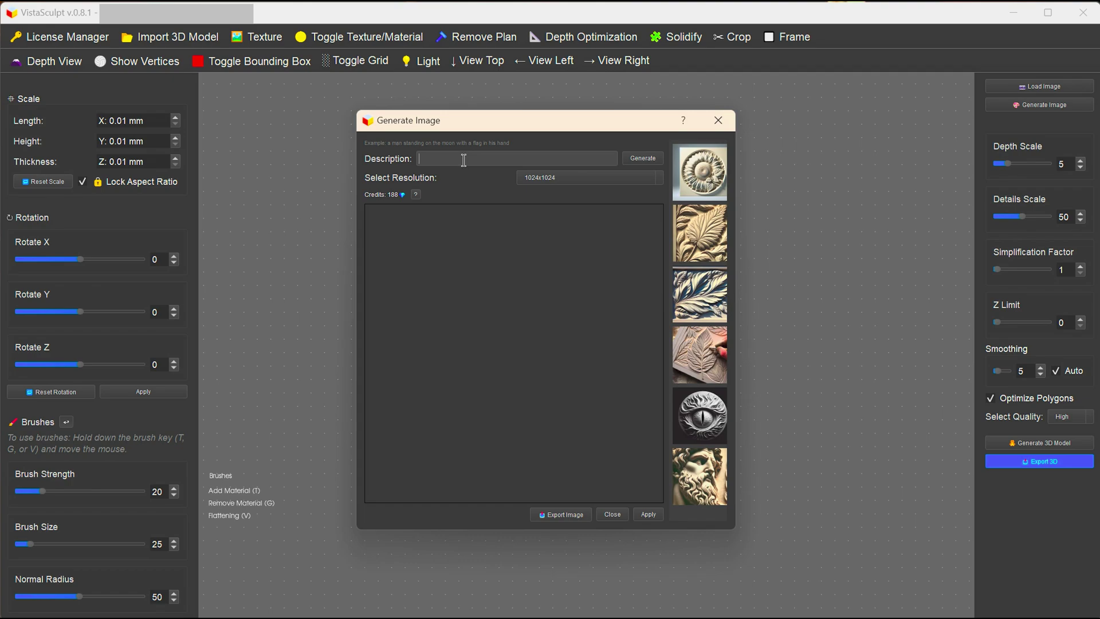
text(sunflower v)
text(ith no background)
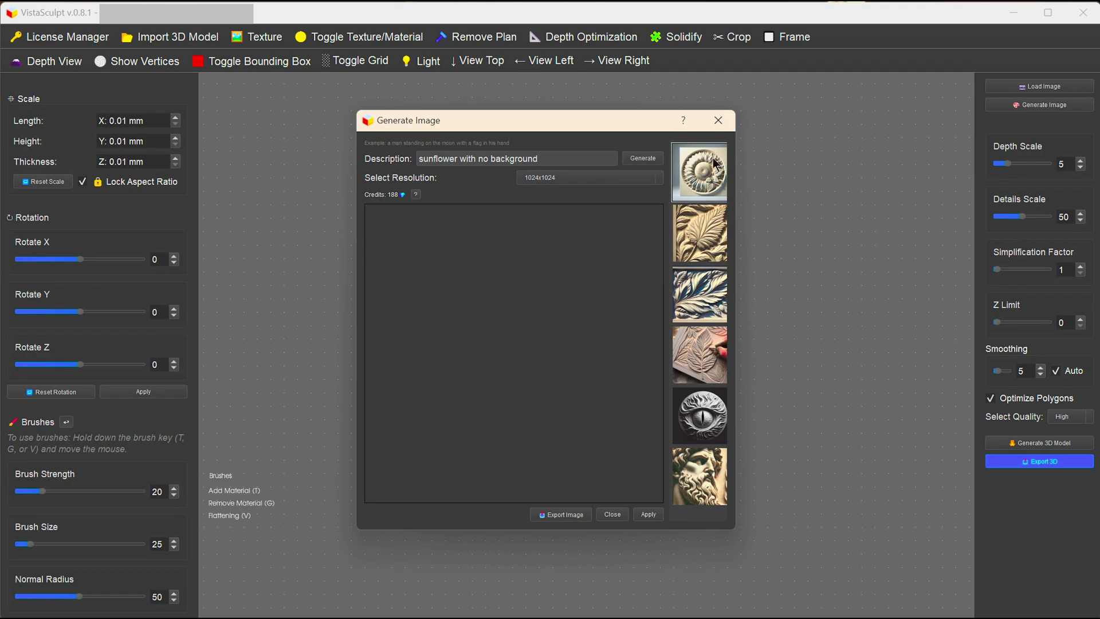
click(695, 181)
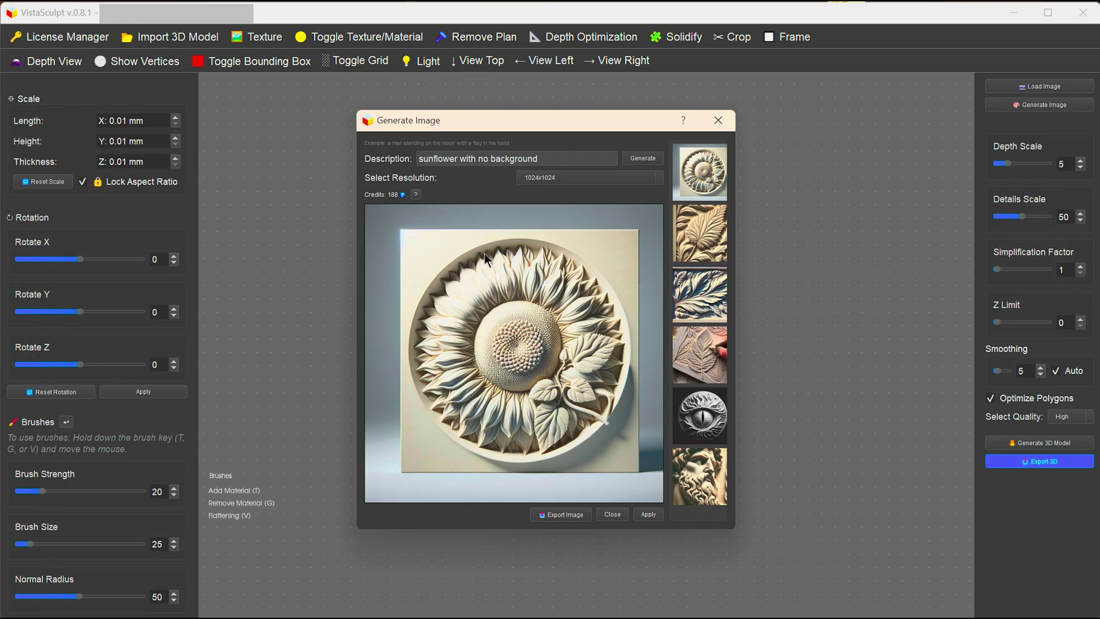
click(648, 515)
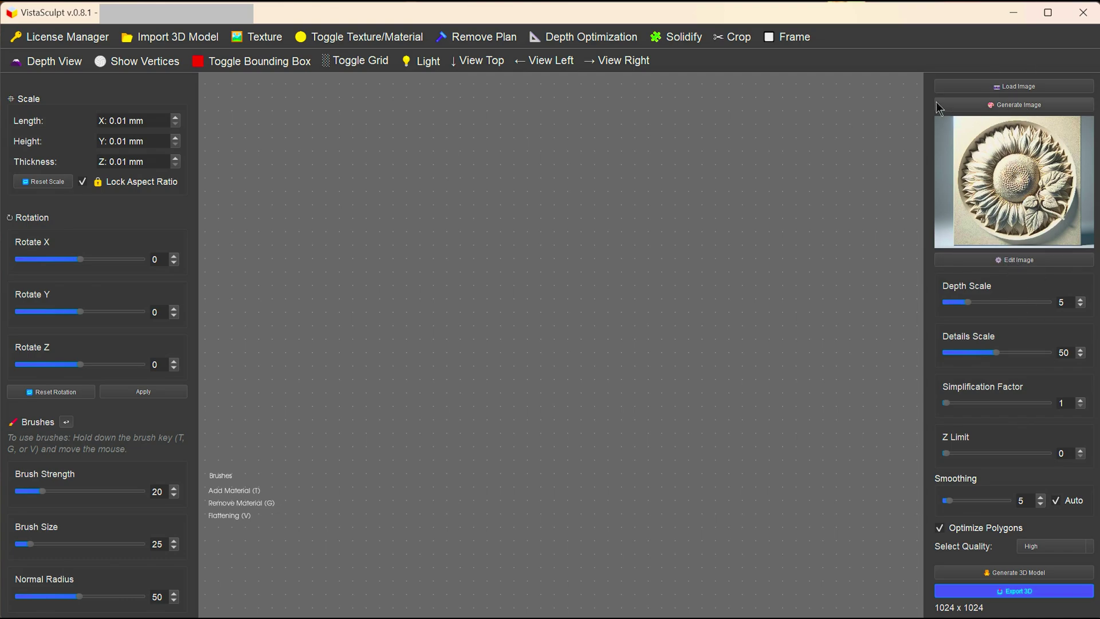
Crop the top, bottom and side edges of the sunflower image to 808 x 827 and apply
click(1018, 263)
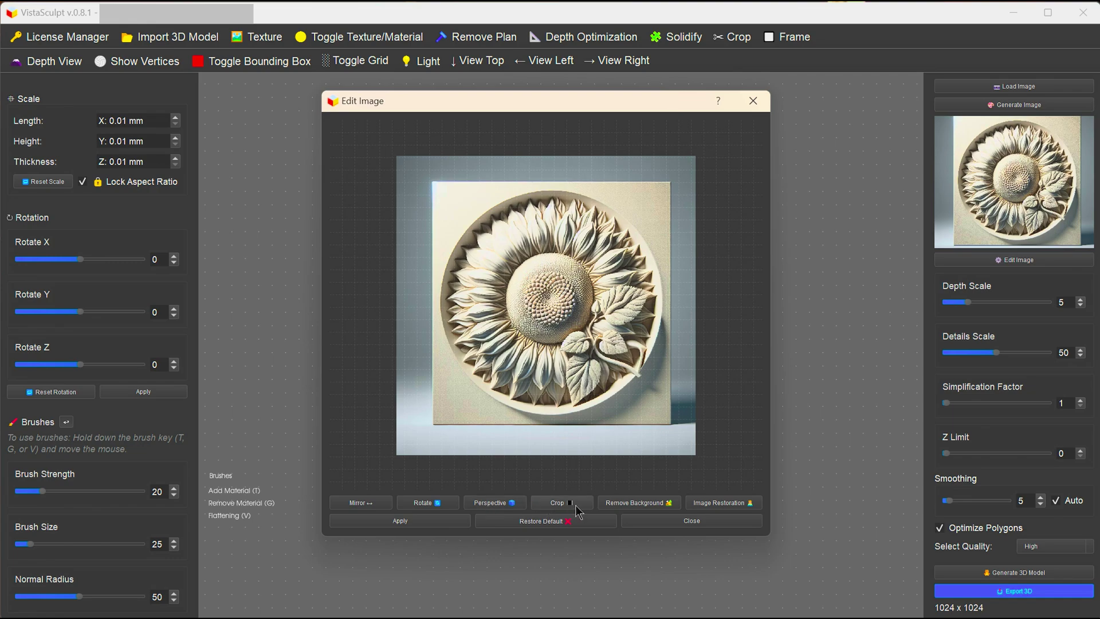
click(557, 507)
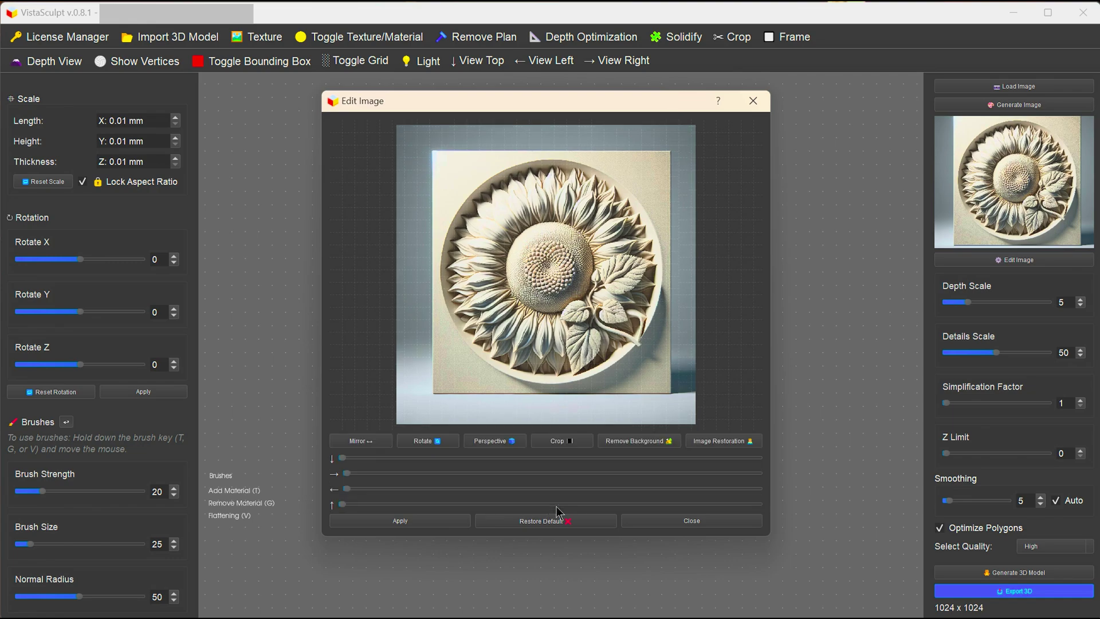
drag(343, 459, 381, 462)
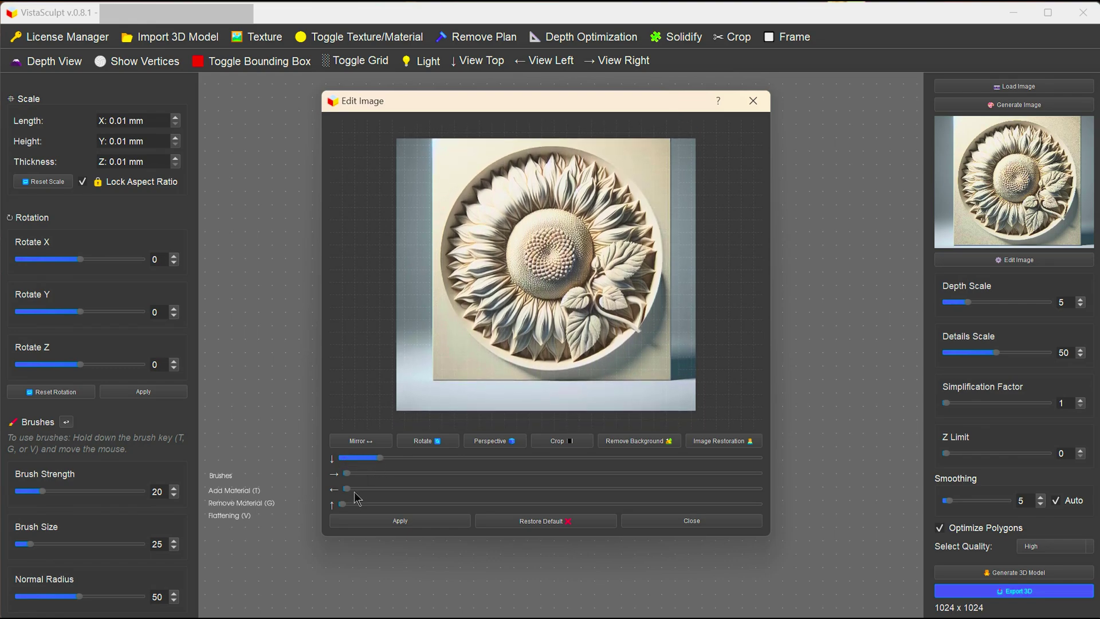
drag(346, 505, 386, 505)
drag(346, 473, 382, 490)
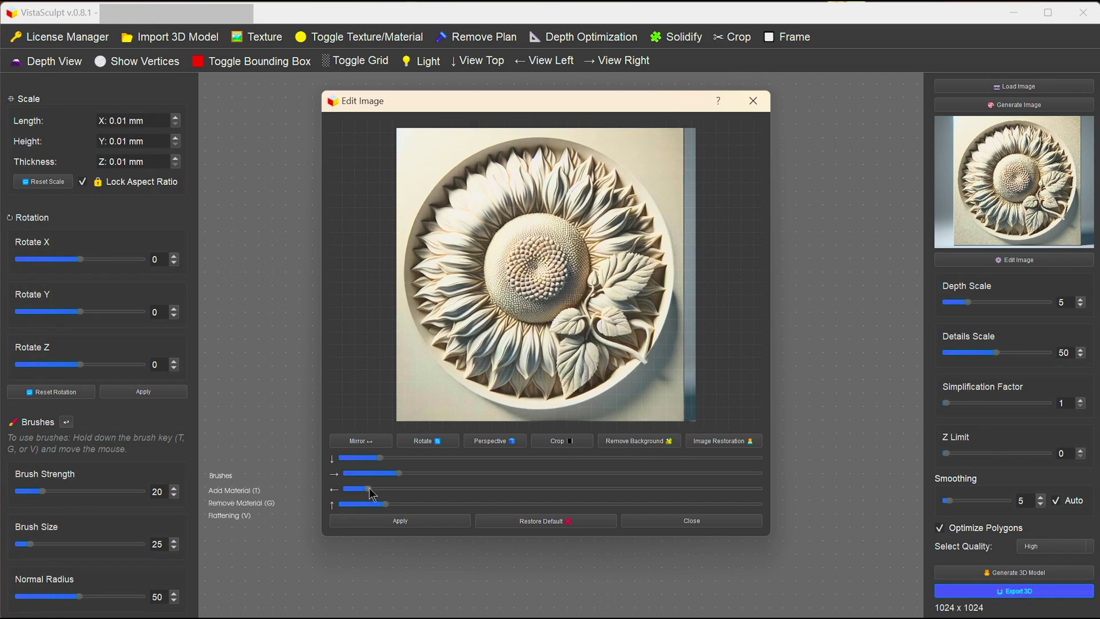
click(415, 524)
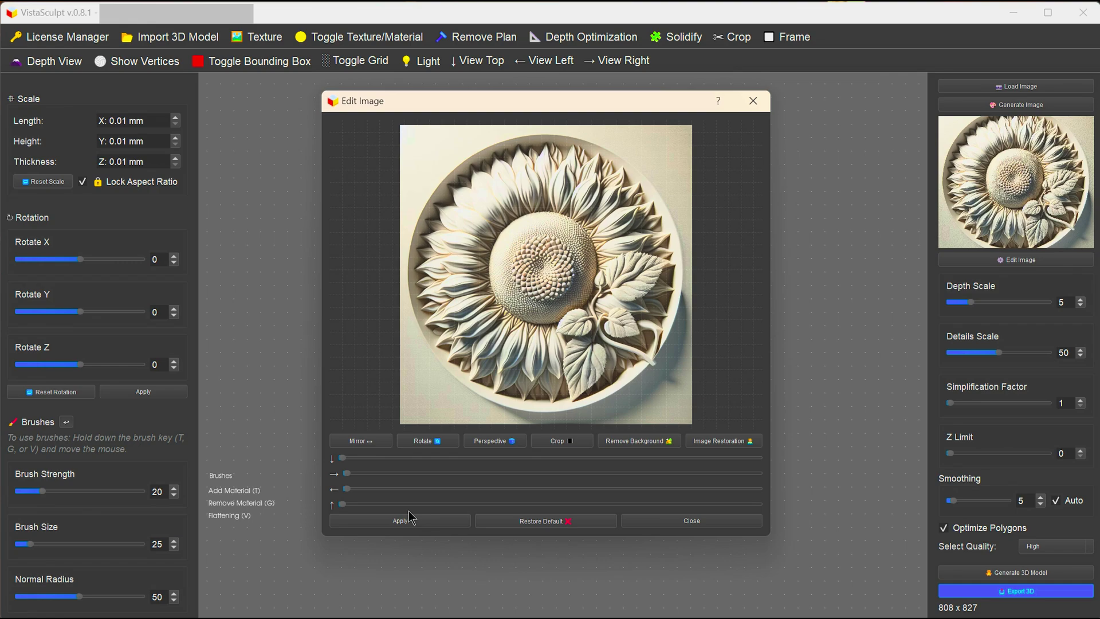
click(700, 520)
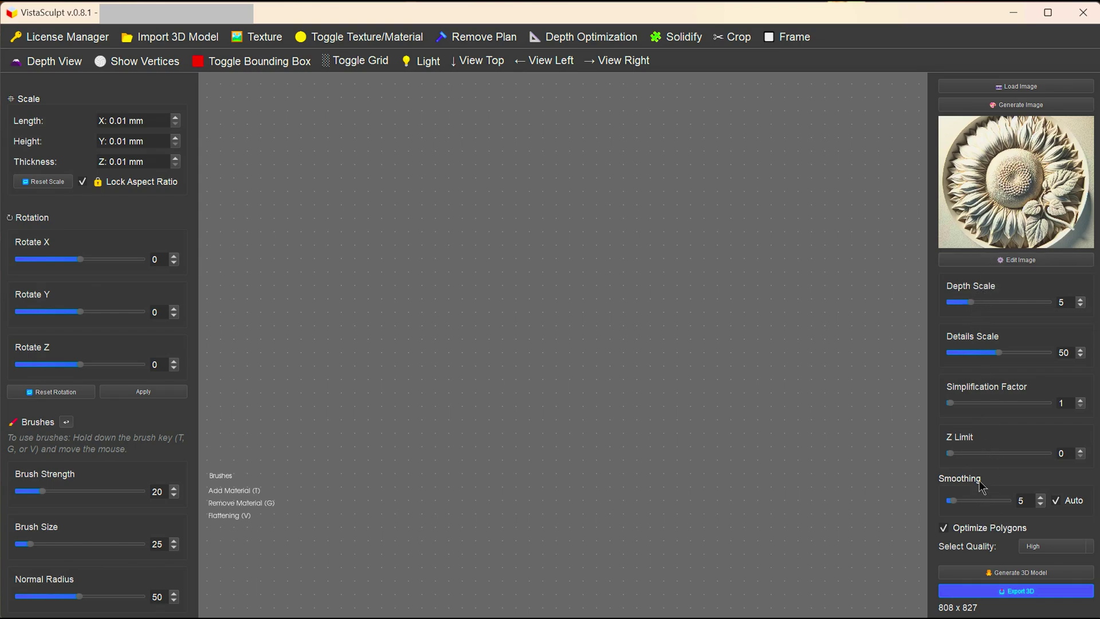
Generate the 444387-polygon sunflower relief, 804.94 x 823.89 x 103.51 mm, and view it from the top
click(1011, 575)
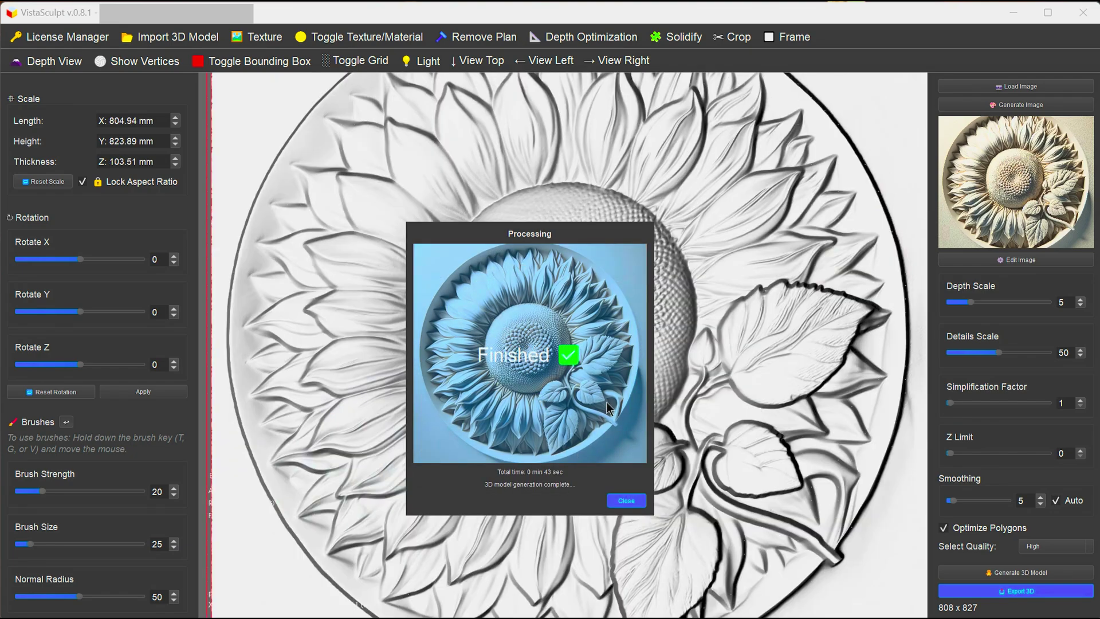
click(626, 501)
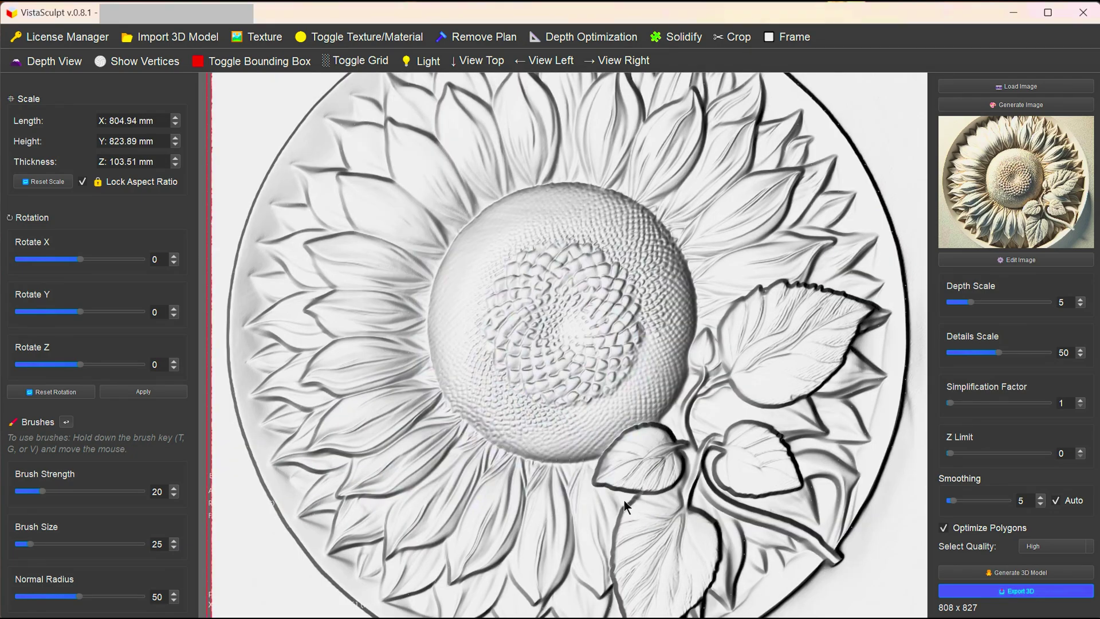
drag(669, 497, 748, 458)
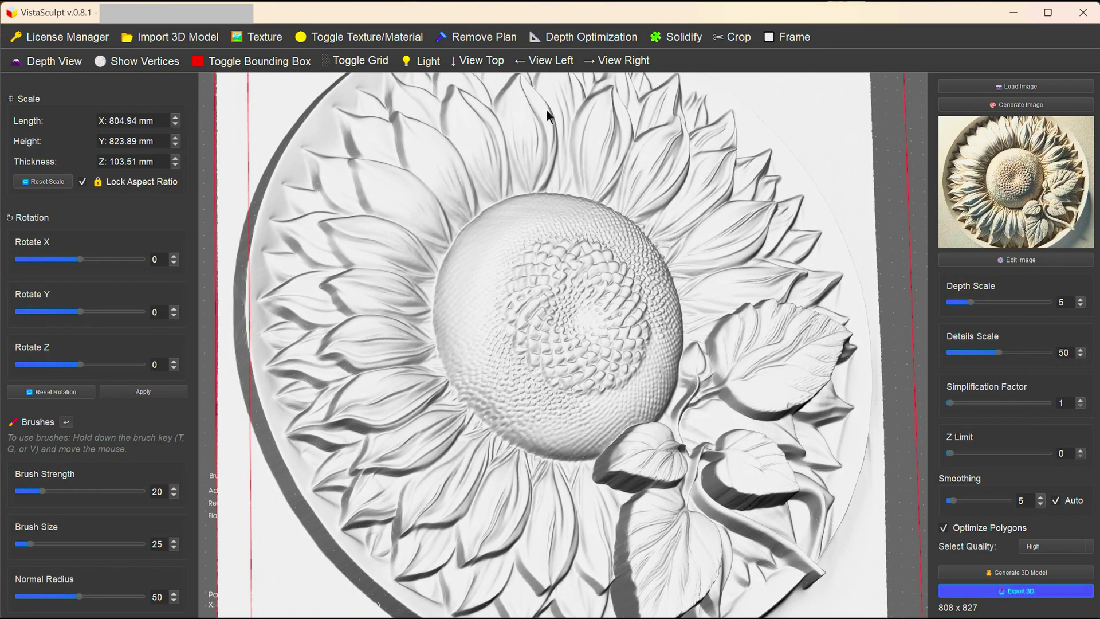
click(483, 61)
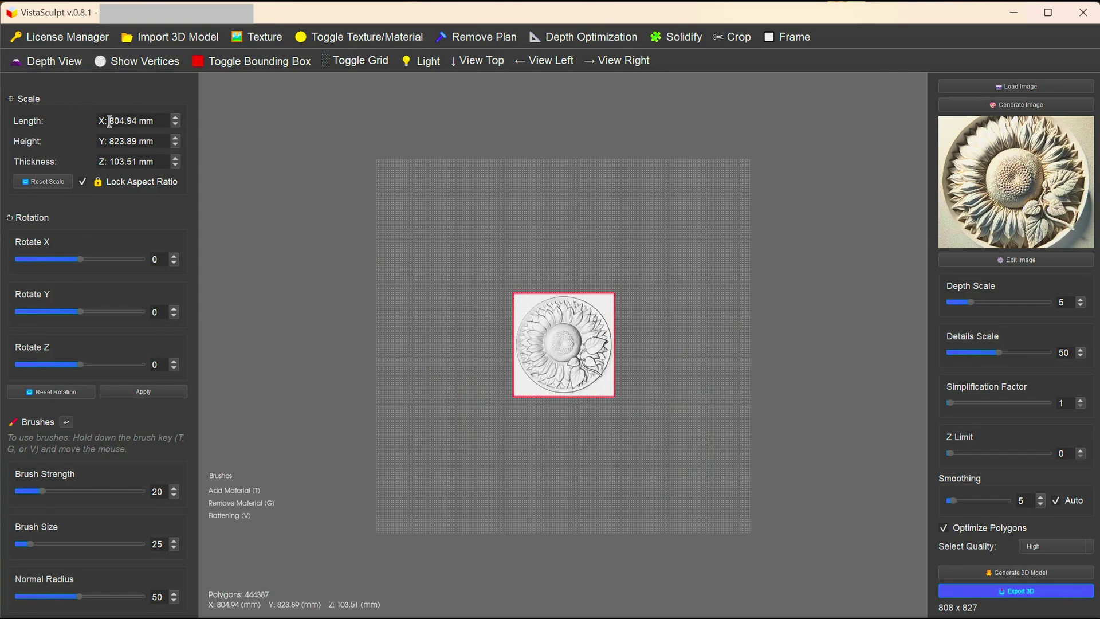
Scale the relief to a 25 mm length with locked aspect ratio, giving 25 x 25.59 x 3.21 mm
drag(110, 121, 157, 120)
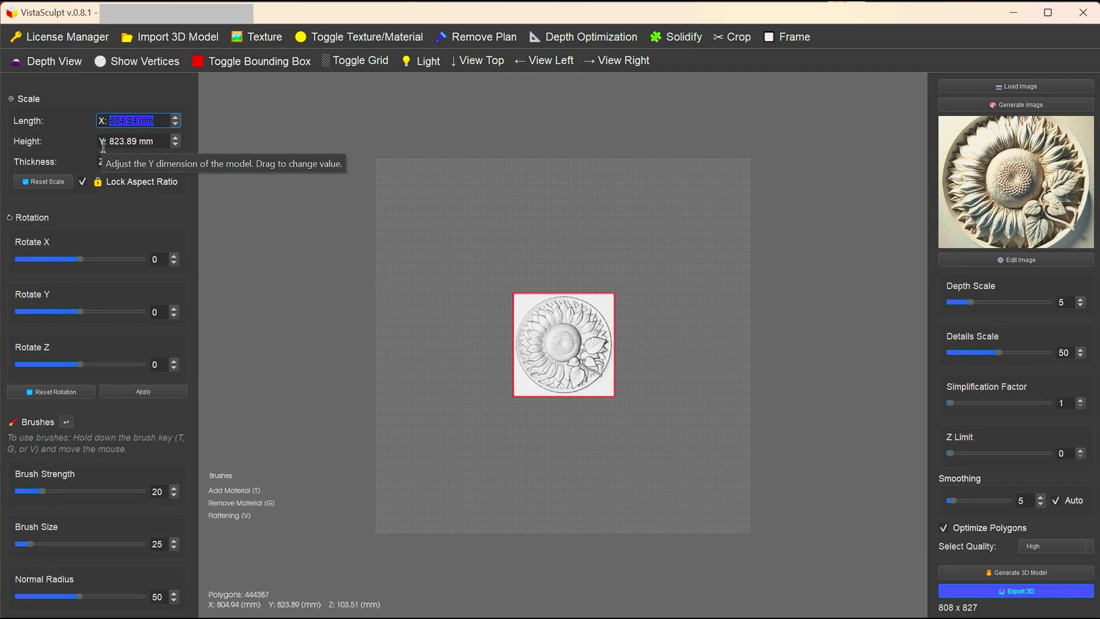
text(25)
key(Return)
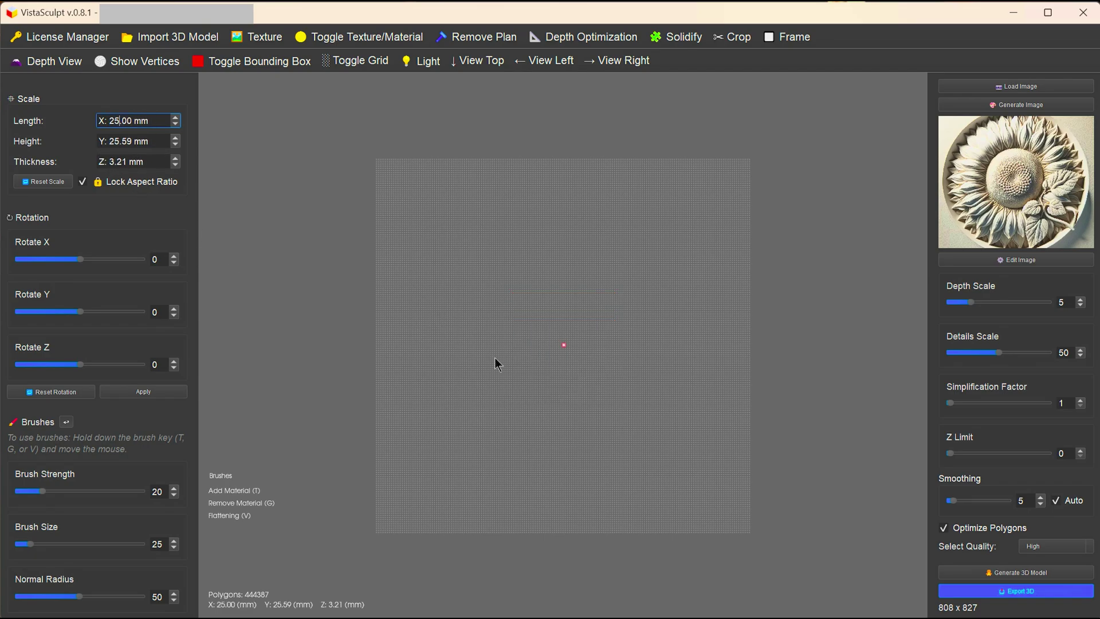
Zoom and tilt the view to check the scaled relief in perspective
scroll(582, 365, up, 10)
scroll(572, 362, up, 2)
scroll(571, 362, down, 3)
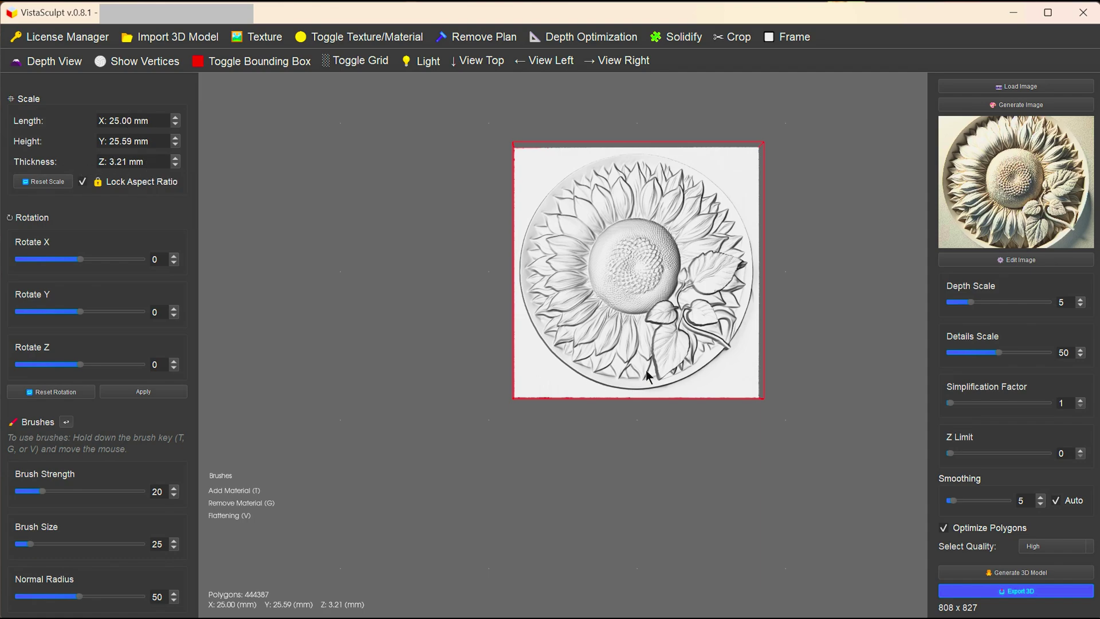
scroll(676, 344, up, 3)
scroll(676, 344, up, 2)
right_click(693, 321)
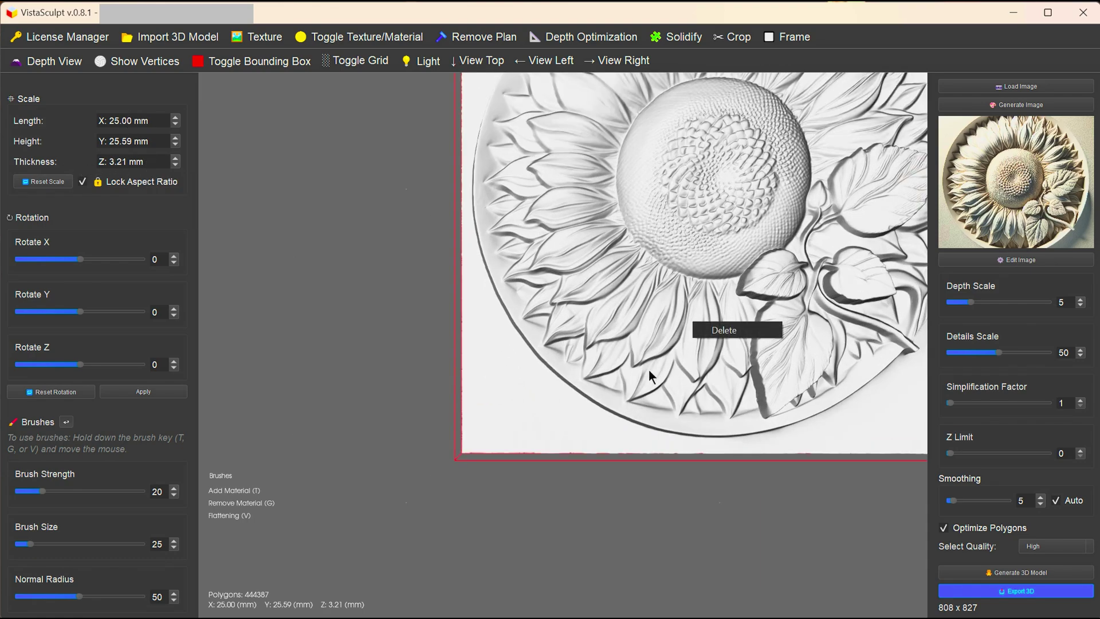
click(686, 339)
drag(686, 338, 676, 312)
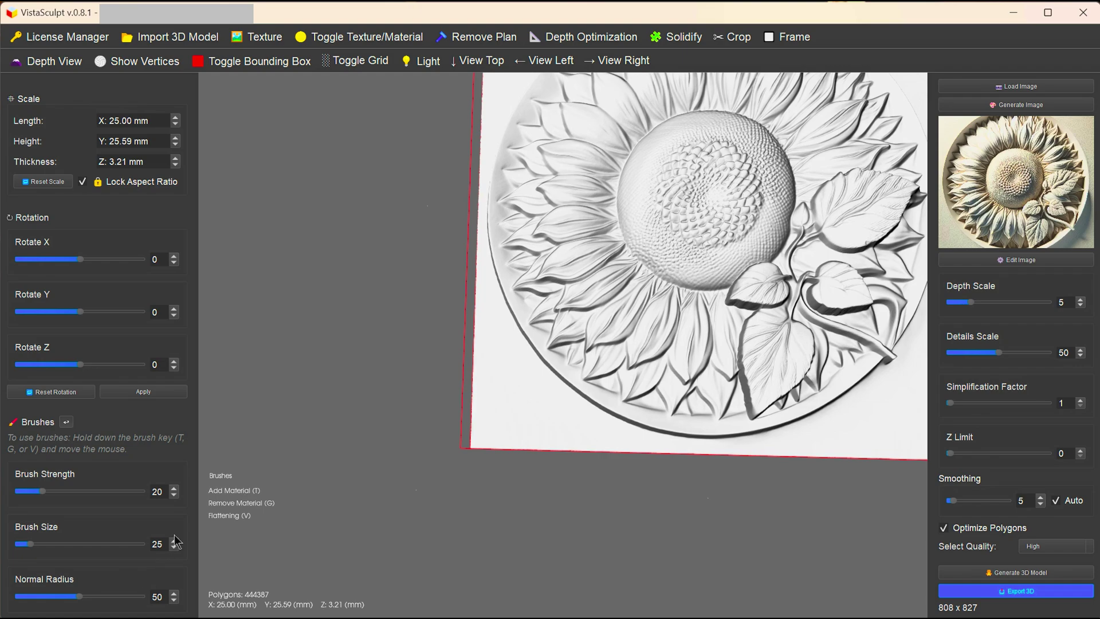
scroll(555, 328, up, 3)
scroll(556, 328, down, 5)
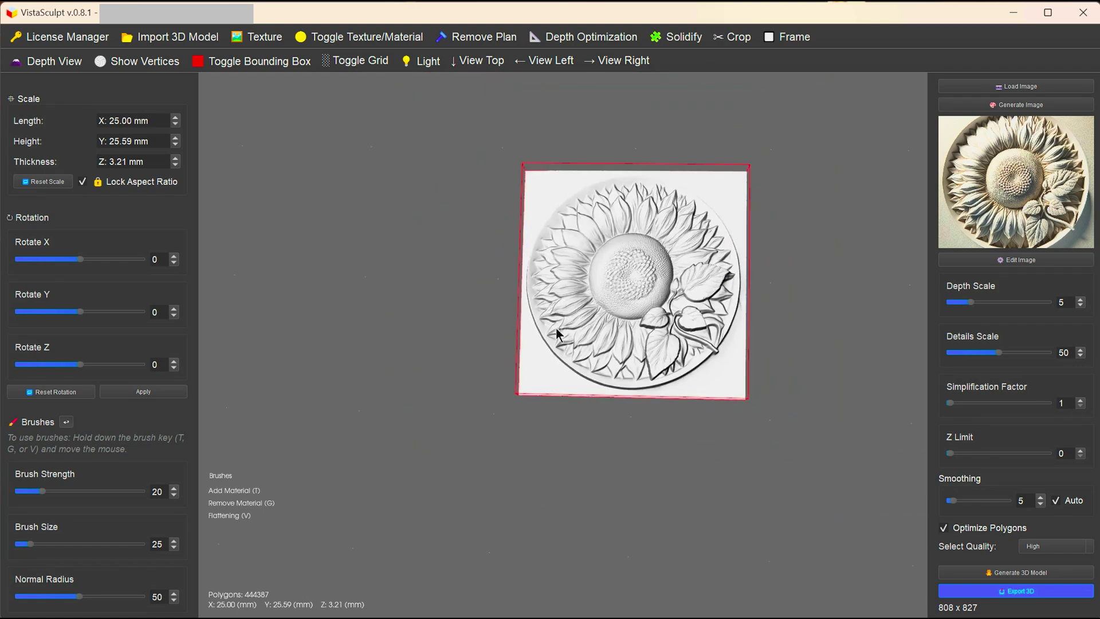
Export the 25 mm sunflower relief from VistaSculpt as a 3D model
click(1010, 599)
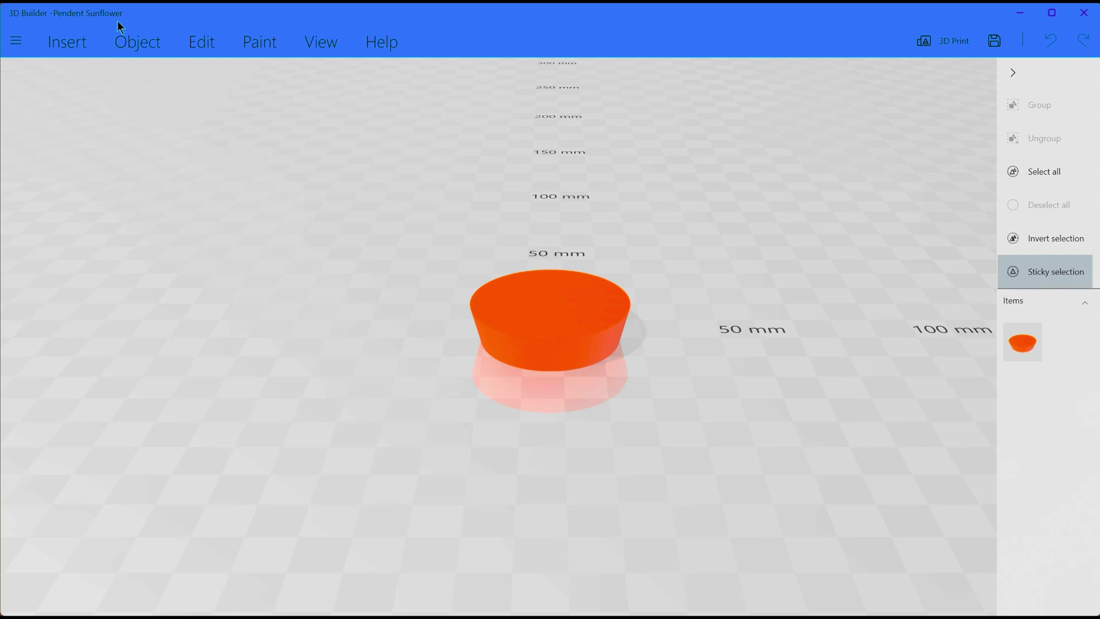
Import the exported sunflower model in millimetres into the Pendent Sunflower scene beside the disc
right_drag(713, 293, 868, 325)
right_drag(810, 338, 708, 380)
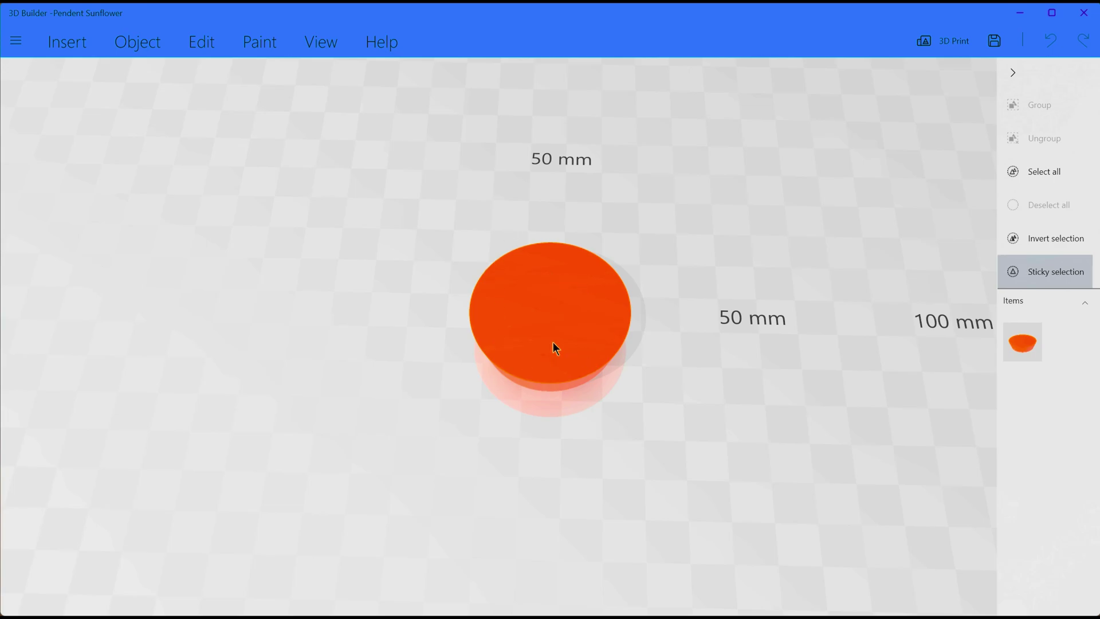
right_drag(698, 408, 697, 363)
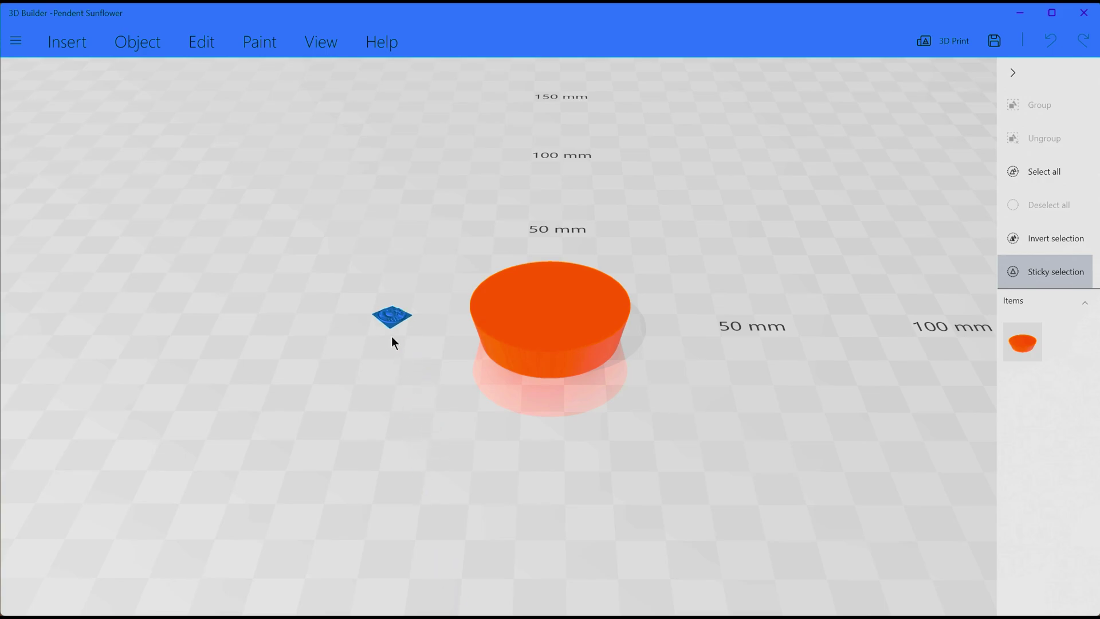
drag(392, 338, 392, 338)
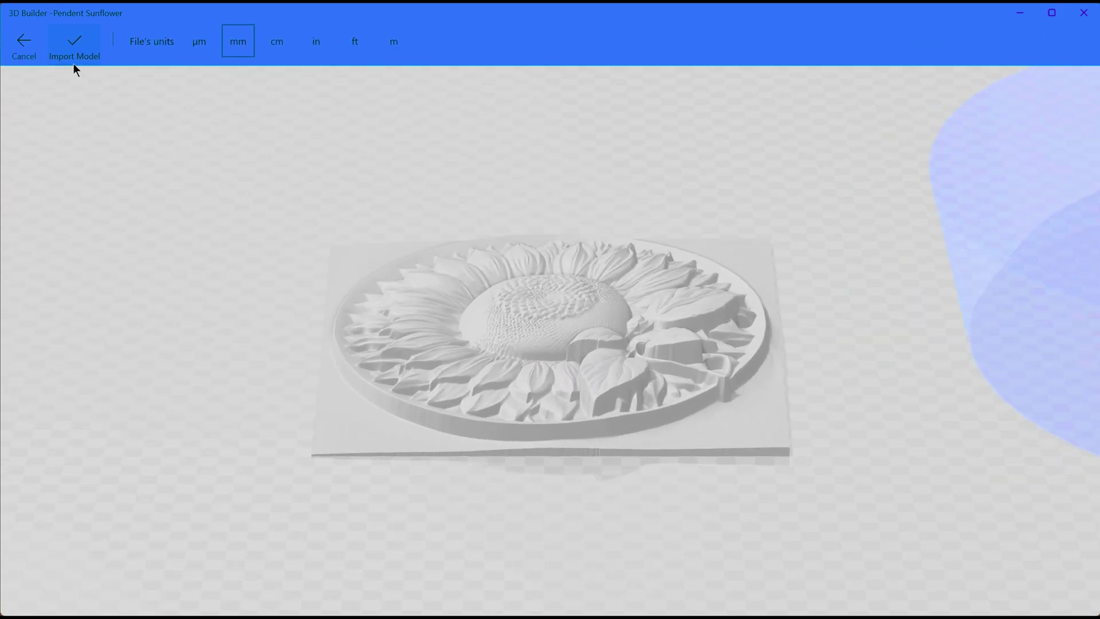
click(74, 55)
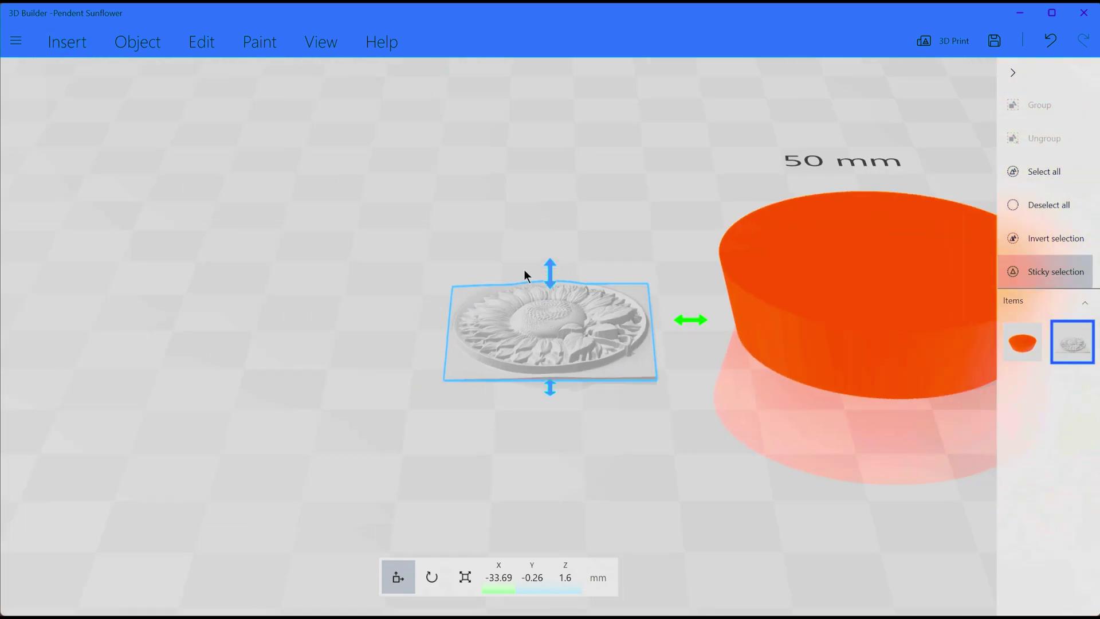
Orbit around the sunflower relief at X -33.69, Y -0.26, Z 1.6 mm, viewing it from side and above
drag(670, 401, 663, 510)
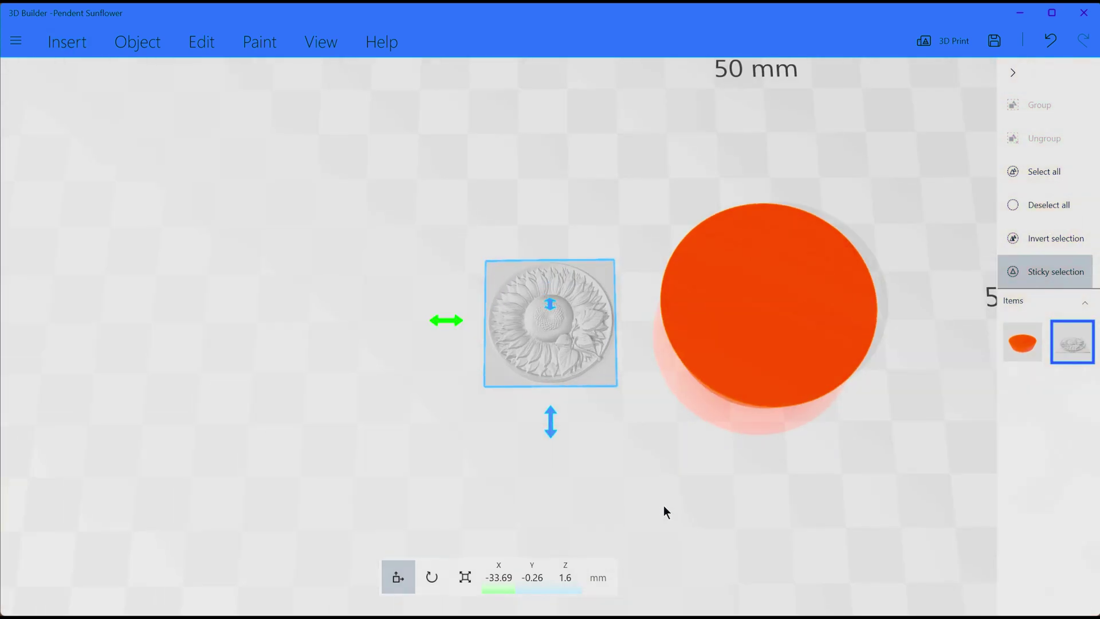
drag(671, 418, 651, 363)
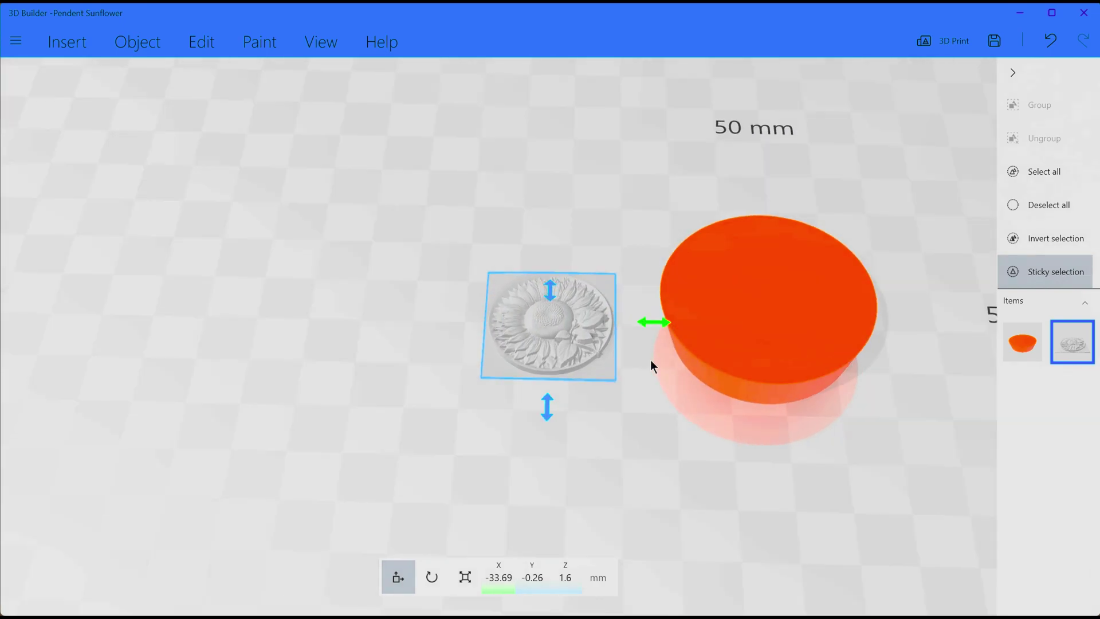
scroll(658, 375, up, 5)
drag(789, 422, 798, 318)
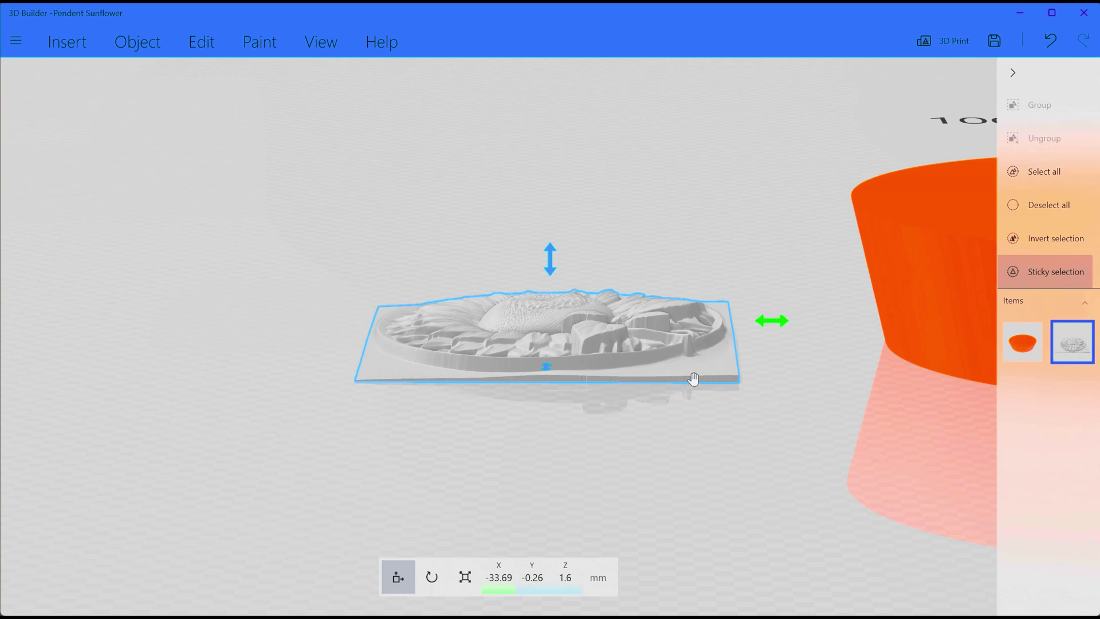
drag(791, 285, 735, 298)
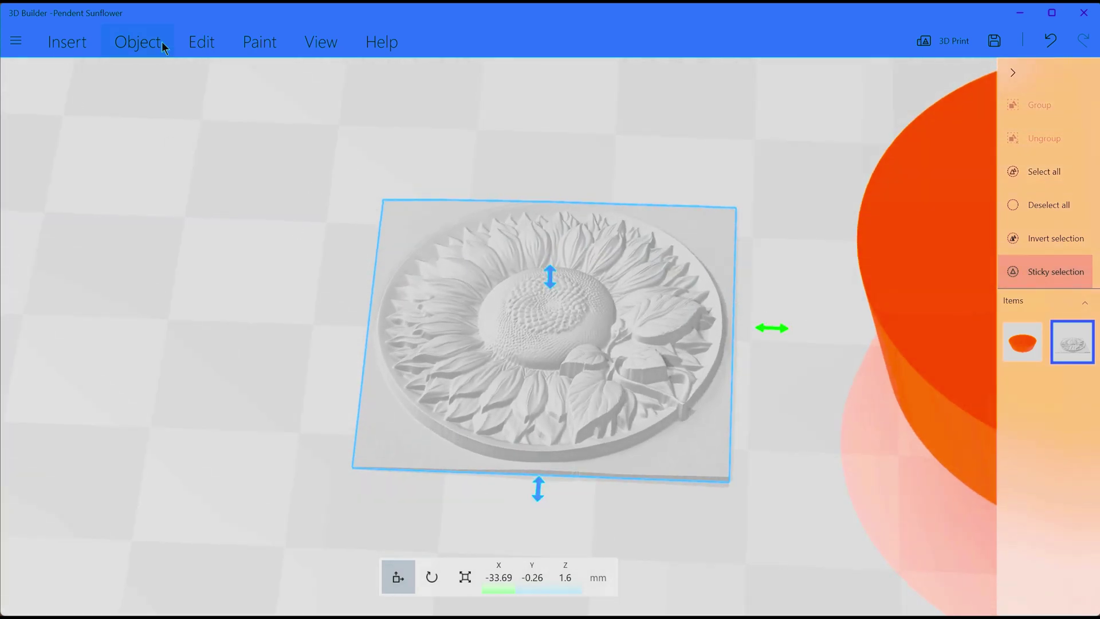
click(199, 44)
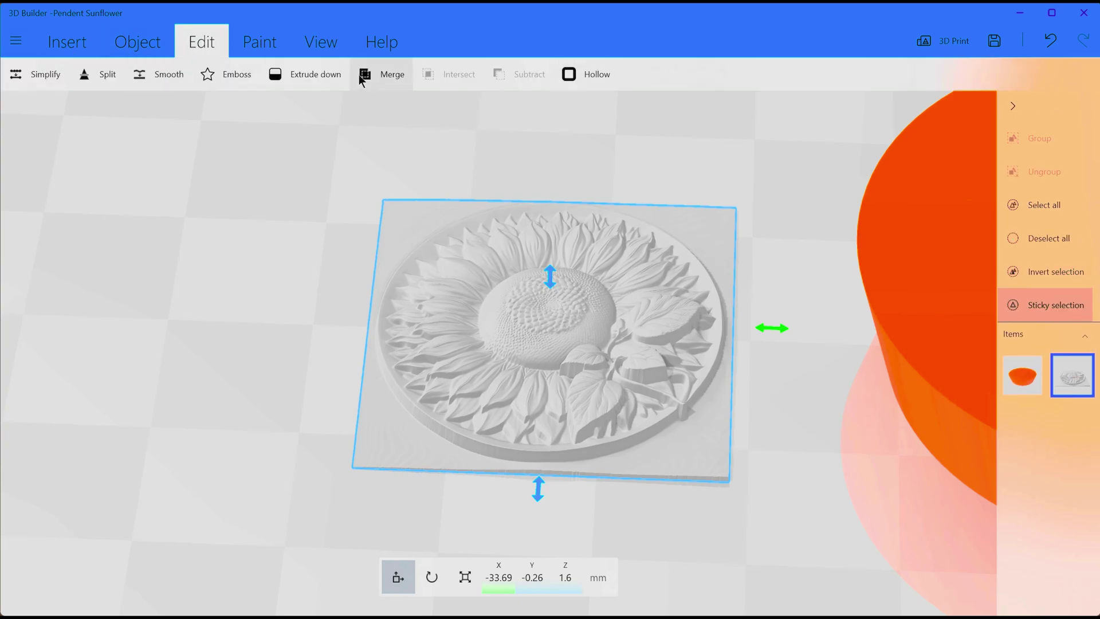
Start splitting the sunflower relief with the cutting plane raised to 1.1 mm
click(98, 75)
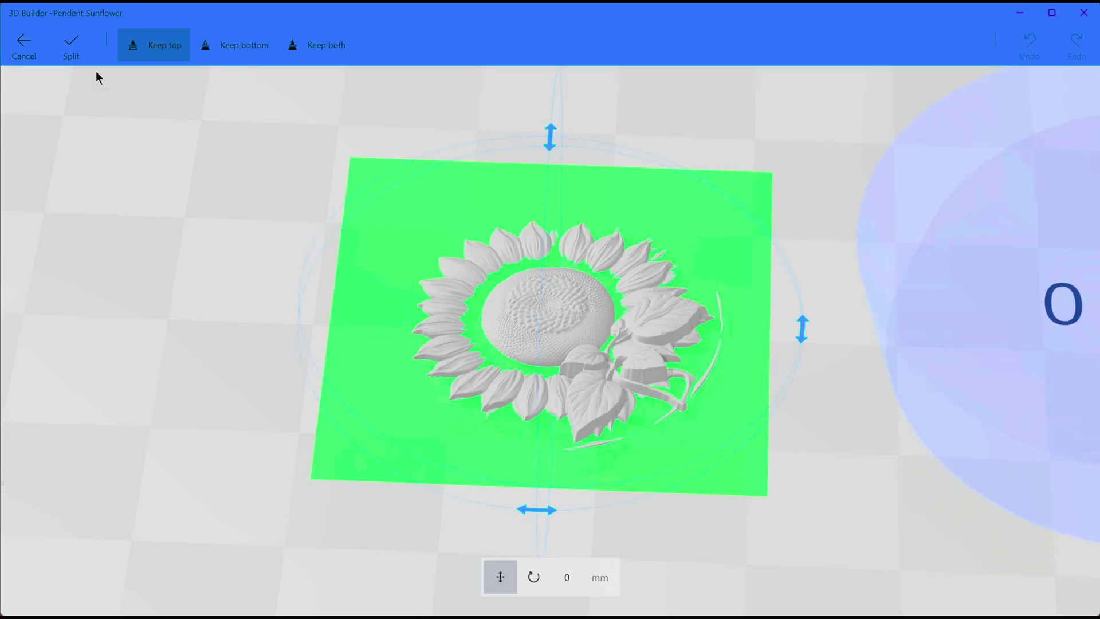
key(Up)
key(Up)
key(Up)
key(Up)
key(Up)
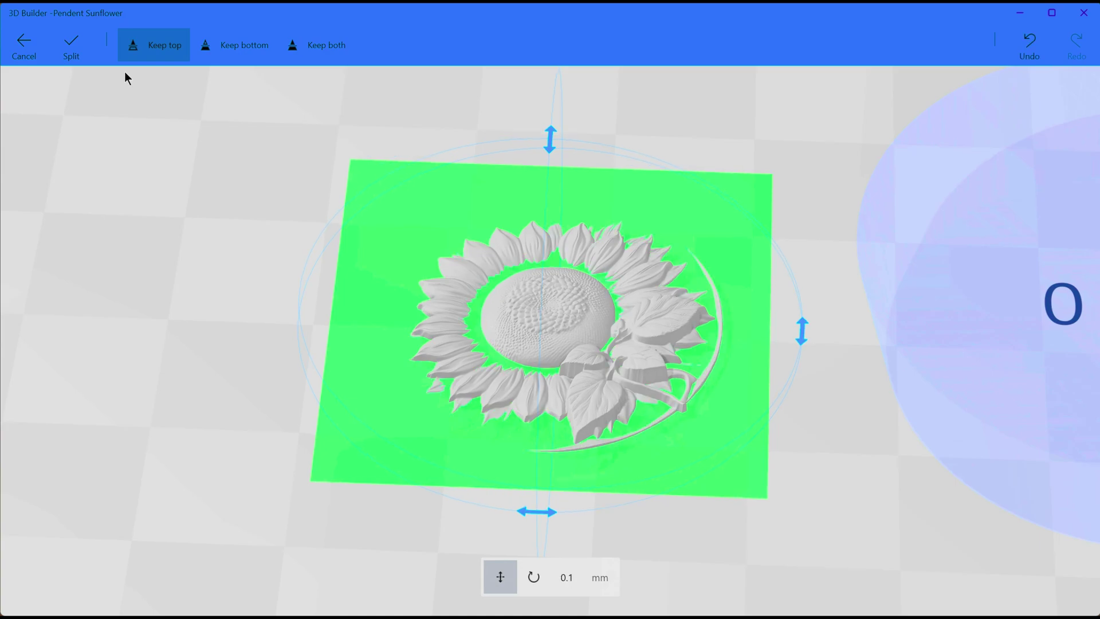
key(Up)
key(Up)
key(Up)
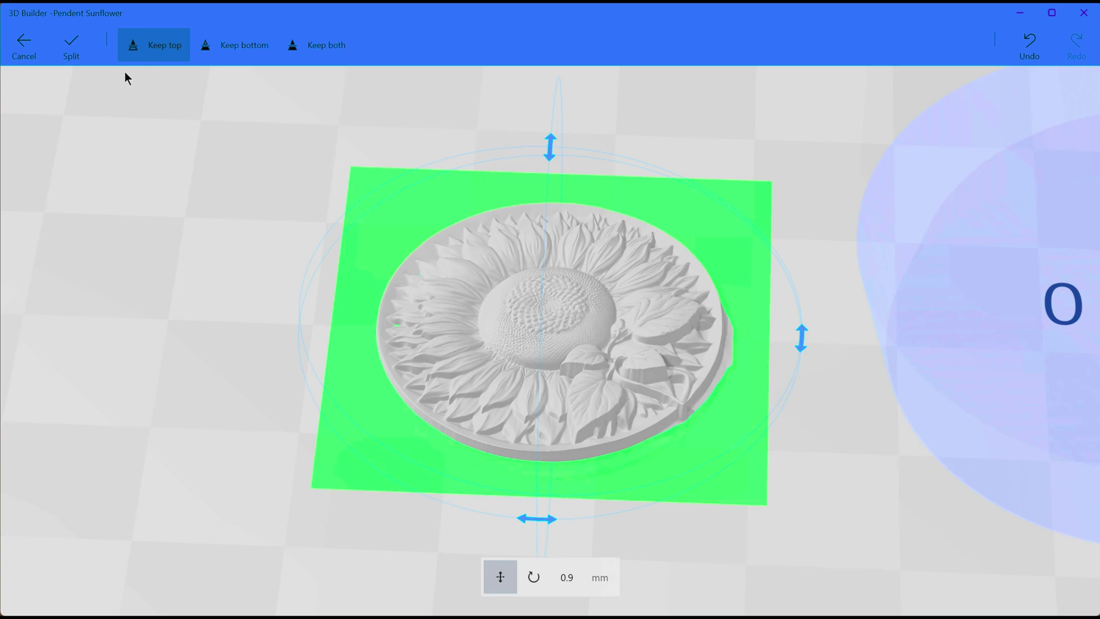
key(Up)
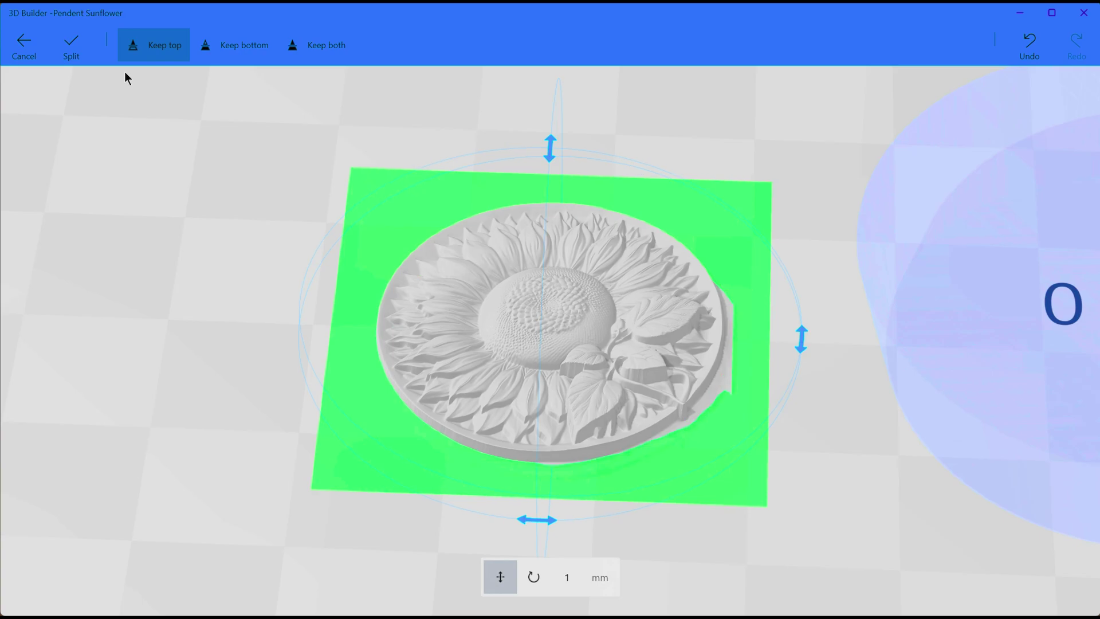
key(Up)
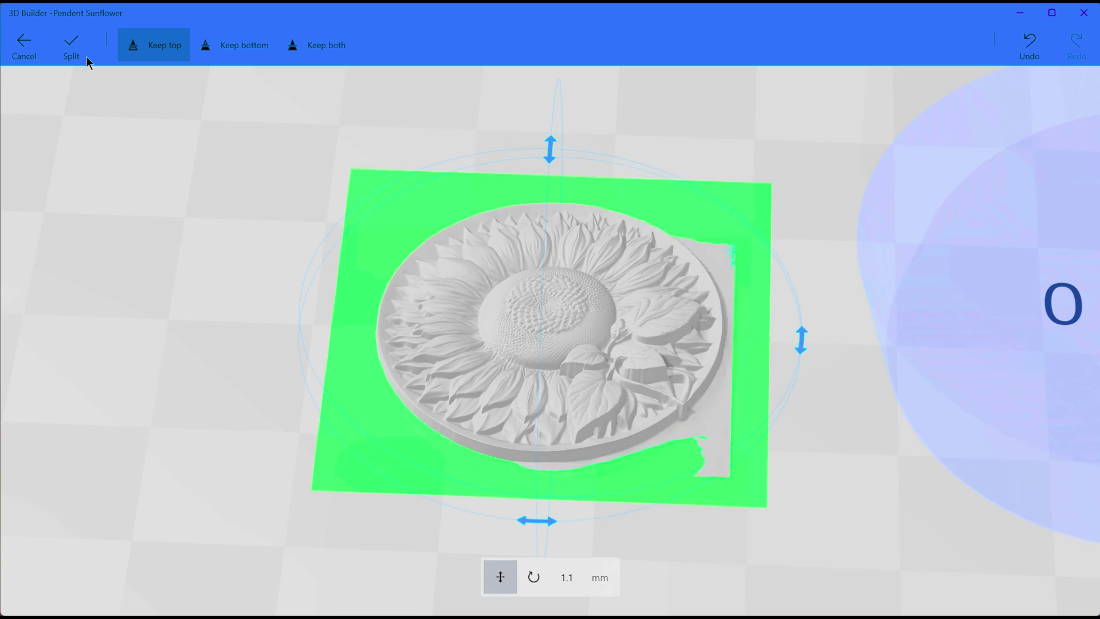
click(528, 575)
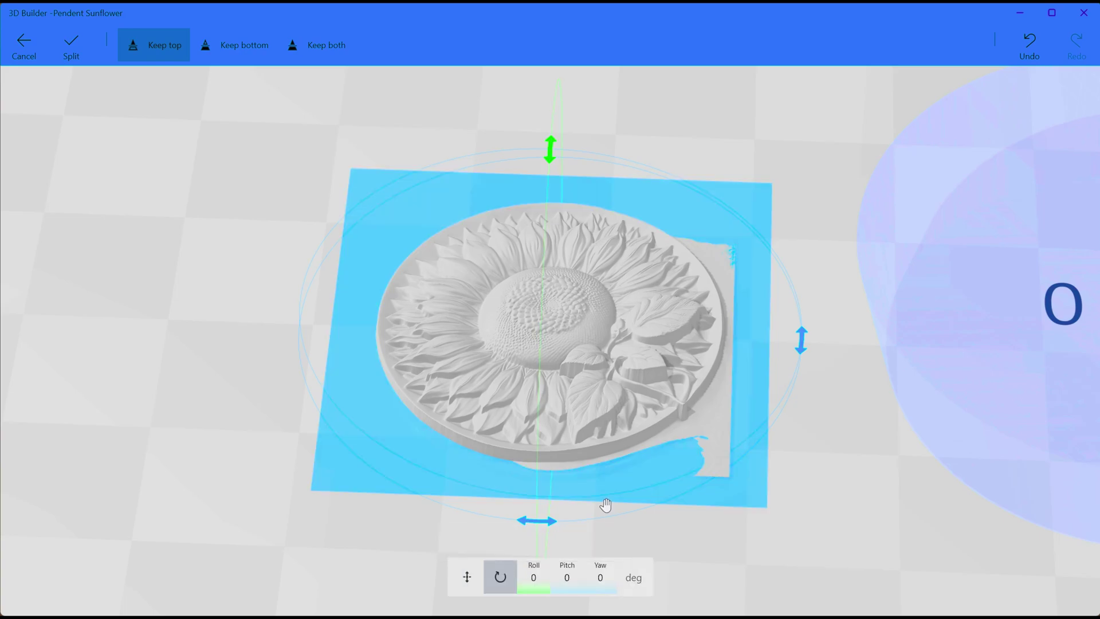
Tilt the cutting plane to a Pitch of -1
drag(860, 428, 791, 334)
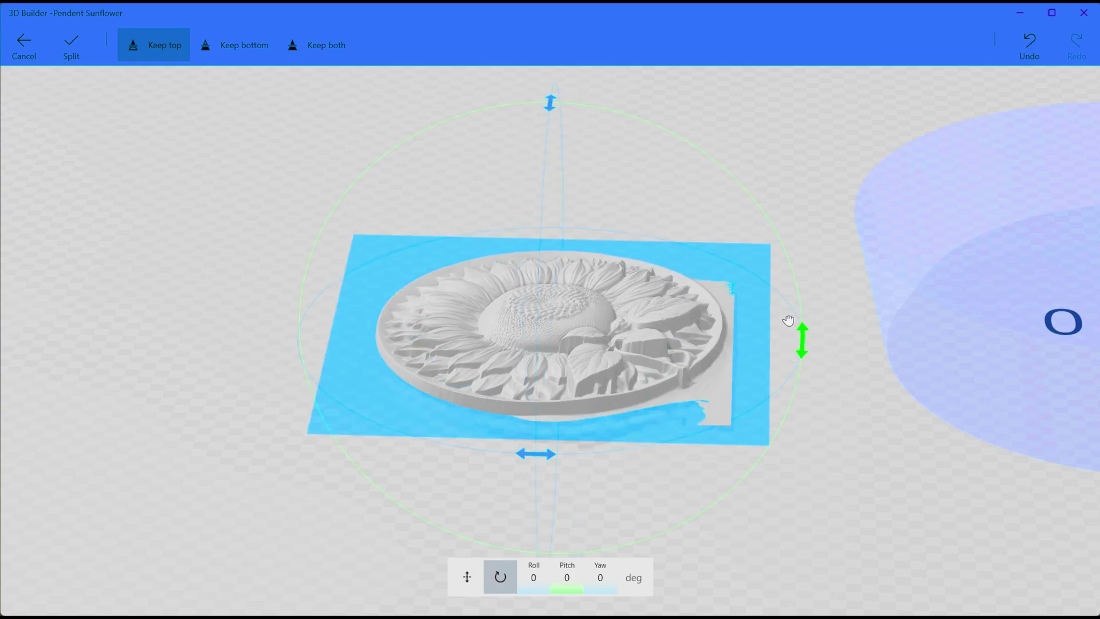
drag(790, 313, 795, 309)
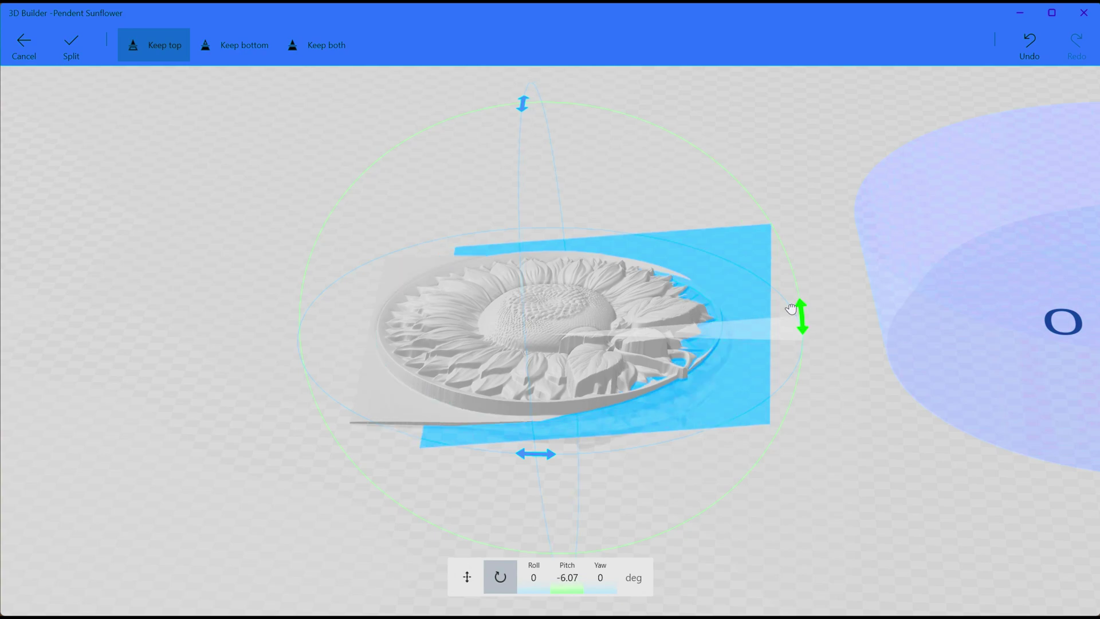
click(572, 577)
key(BackSpace)
text(-1)
key(Return)
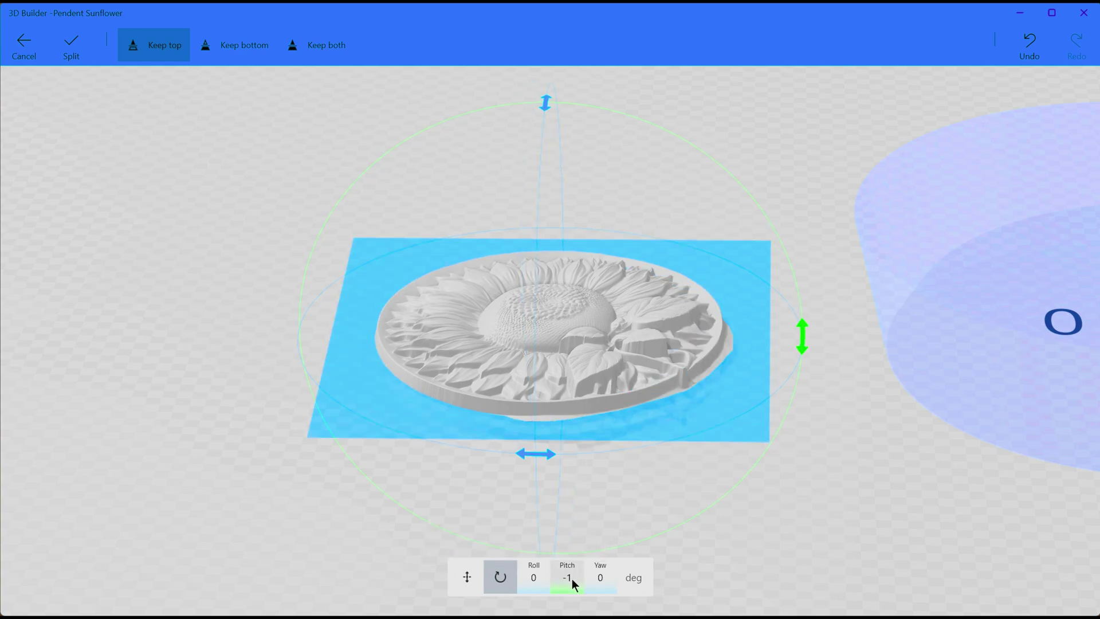
Move the plane to 0.9 mm and split, keeping the sunflower's top portion
right_drag(770, 165, 774, 200)
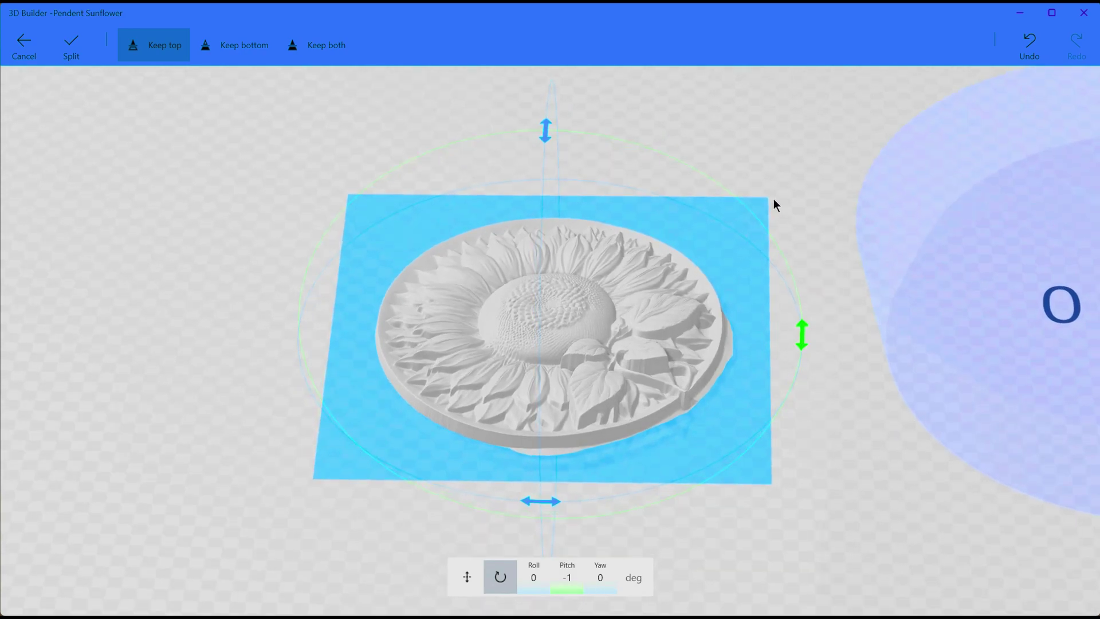
click(463, 578)
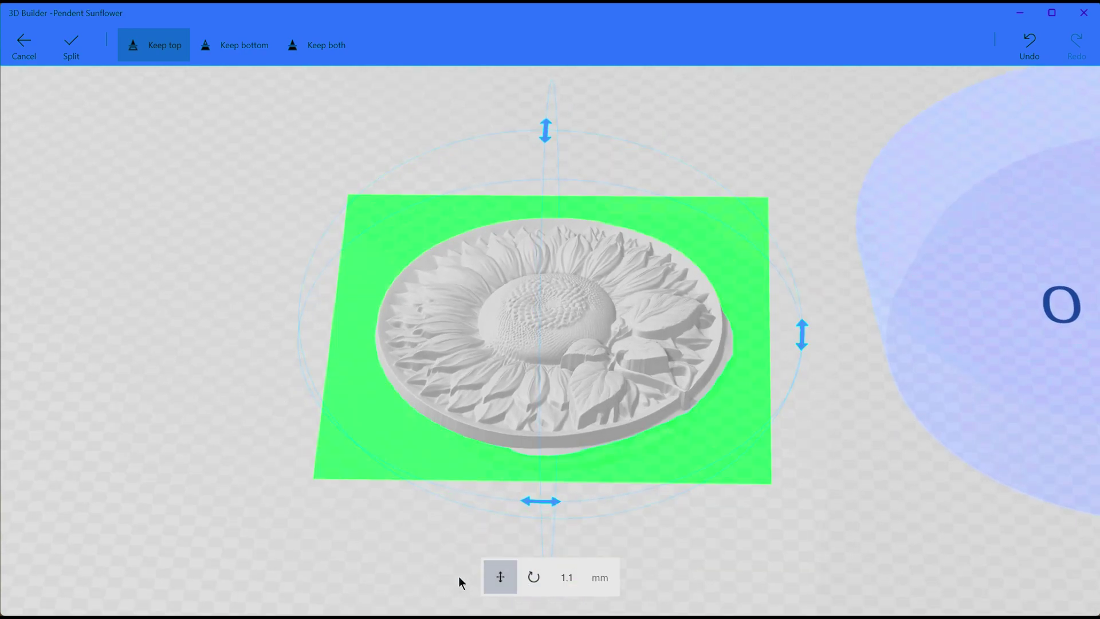
key(Down)
key(Up)
key(Up)
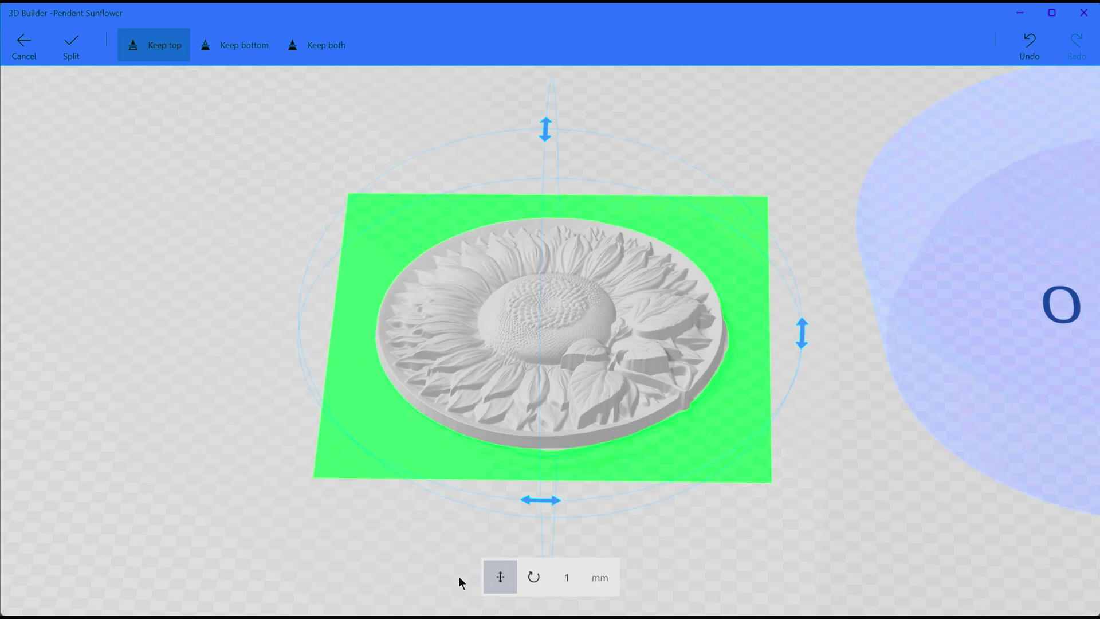
key(Up)
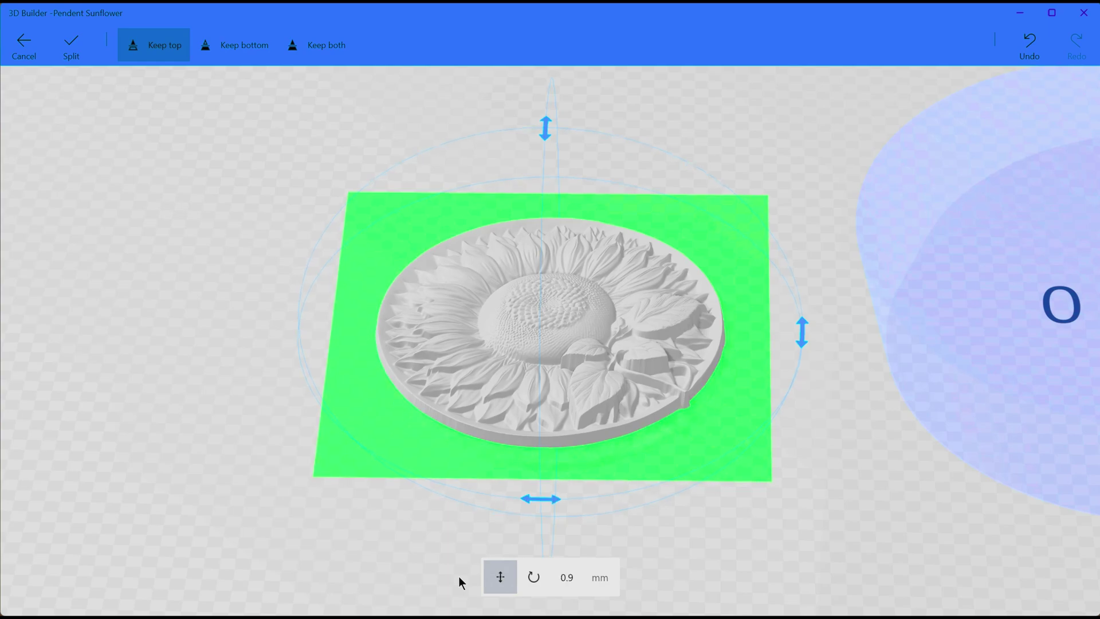
drag(793, 162, 806, 258)
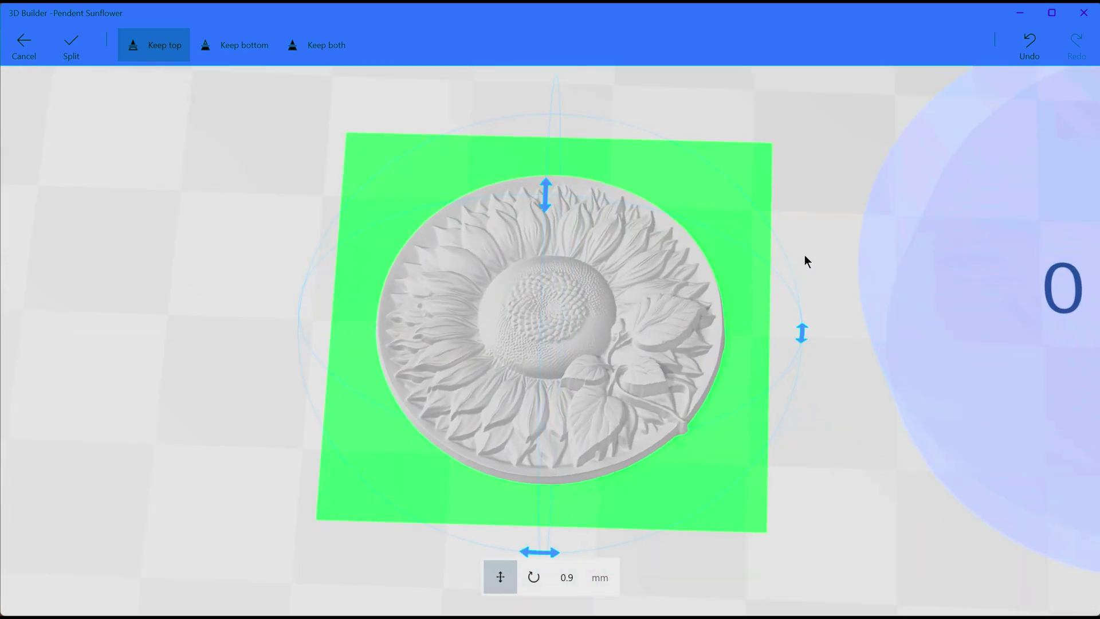
click(67, 53)
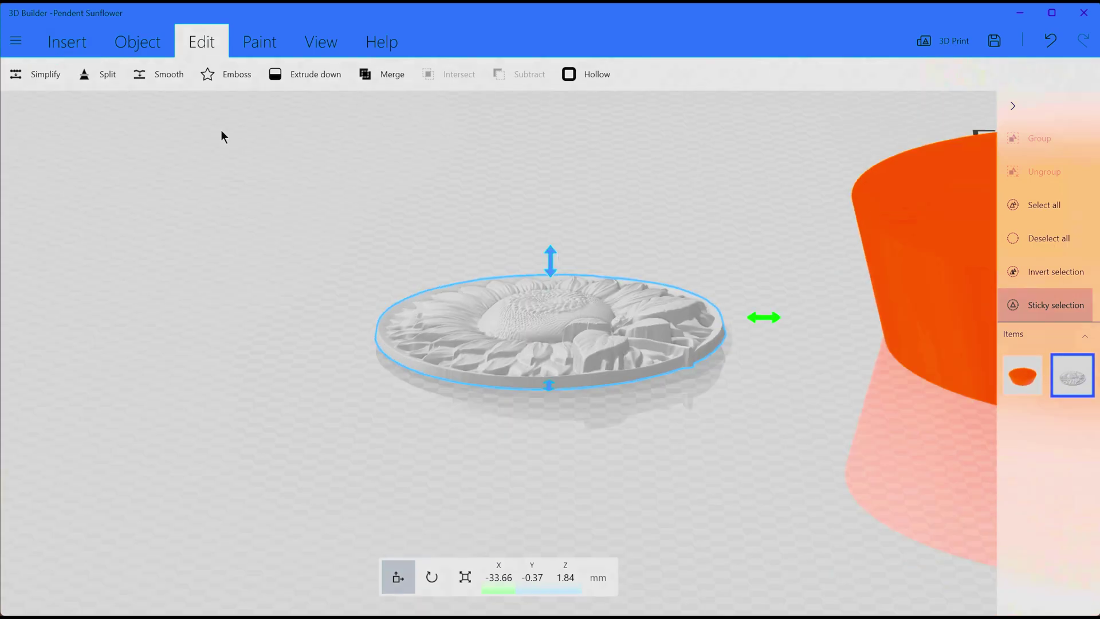
Settle the sliced sunflower relief onto the build plate
drag(221, 131, 235, 111)
click(146, 43)
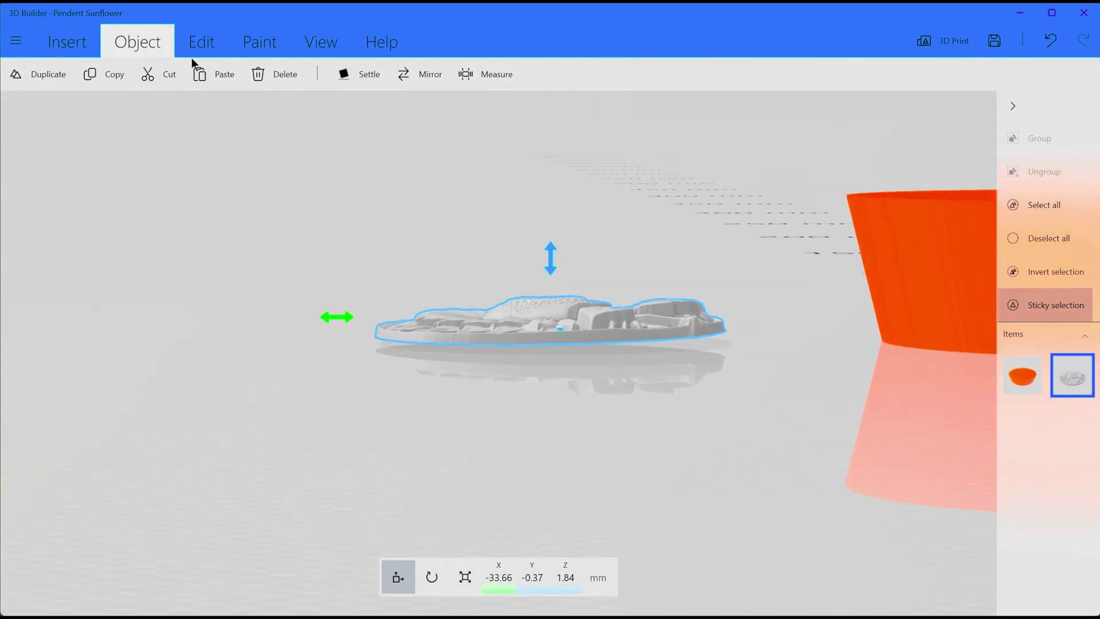
click(363, 74)
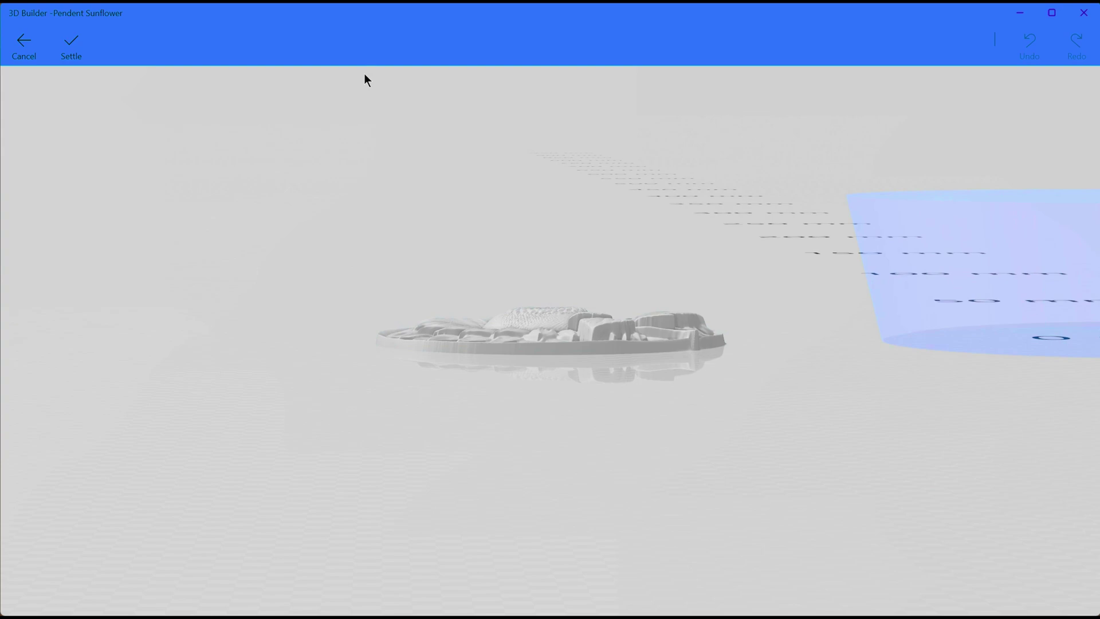
click(83, 59)
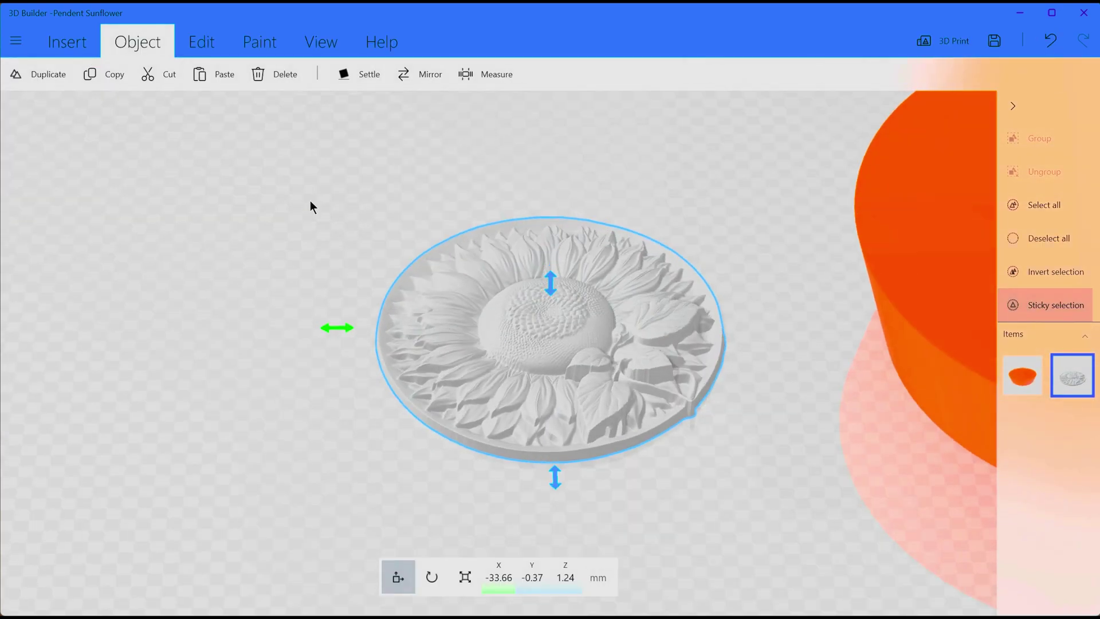
Set the sunflower's Z position to 1.5 mm
drag(310, 202, 314, 139)
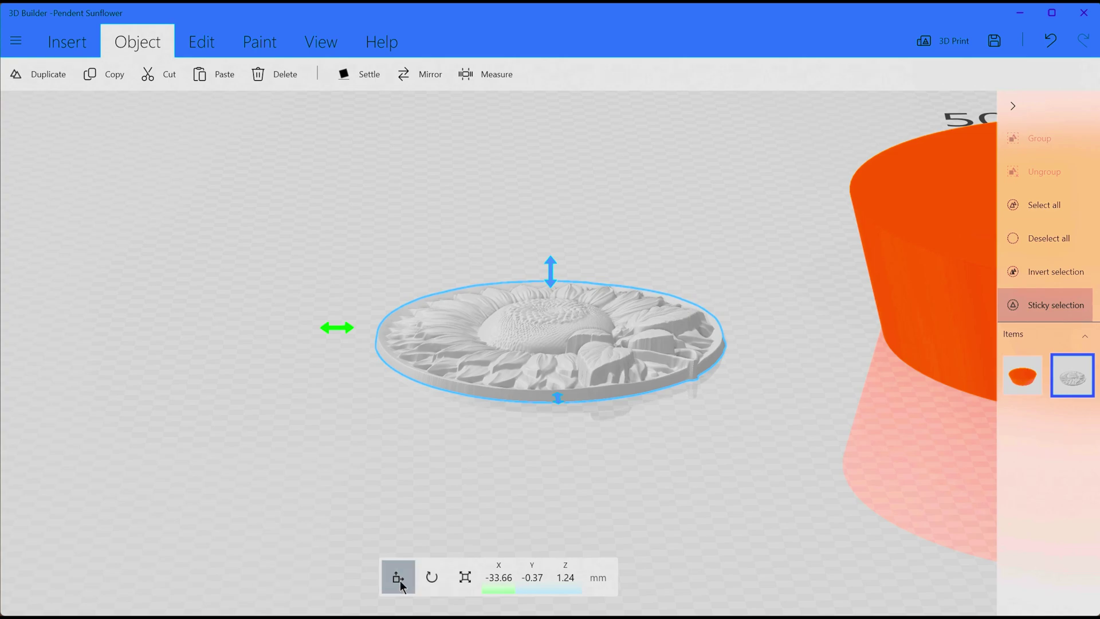
click(574, 585)
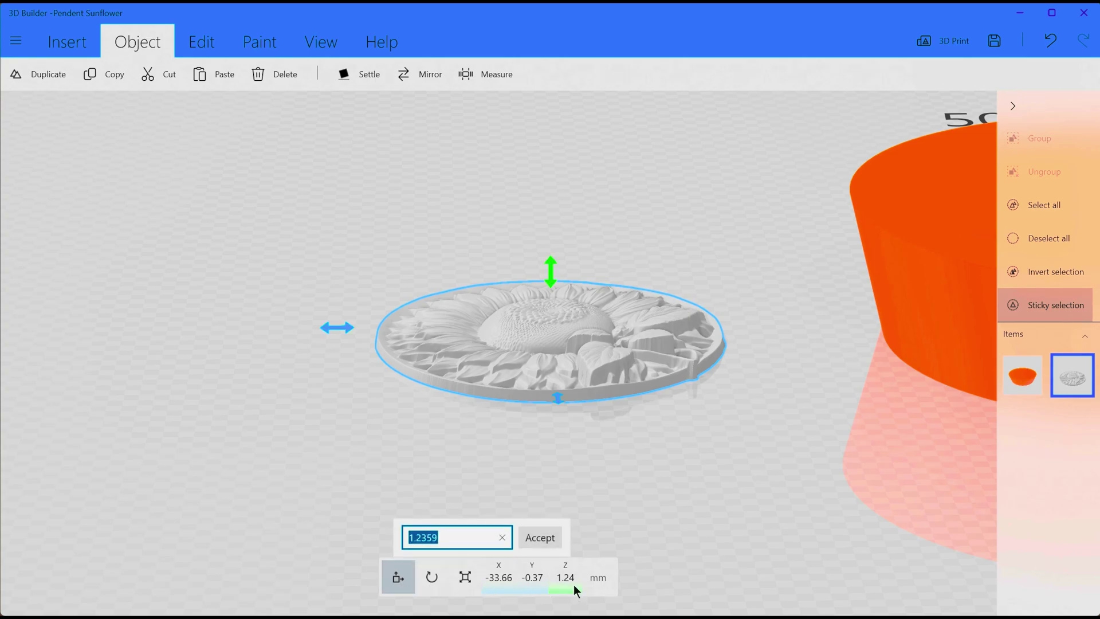
drag(416, 537, 471, 539)
text(5)
key(Return)
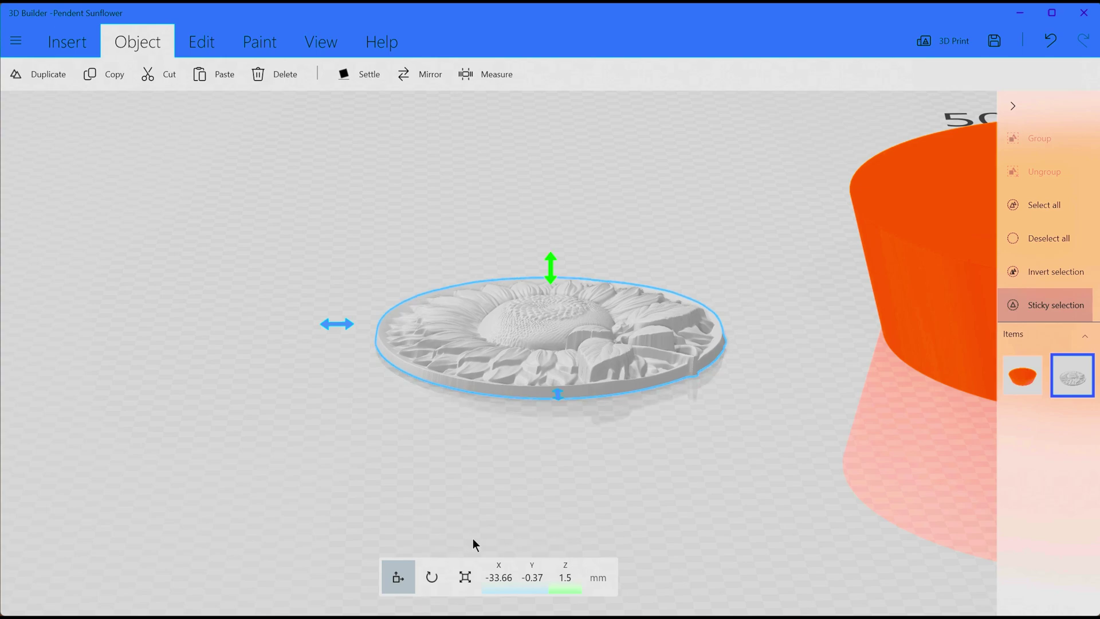
Orbit to an oblique top-down view and bring up the Edit toolbar
right_drag(826, 407, 695, 359)
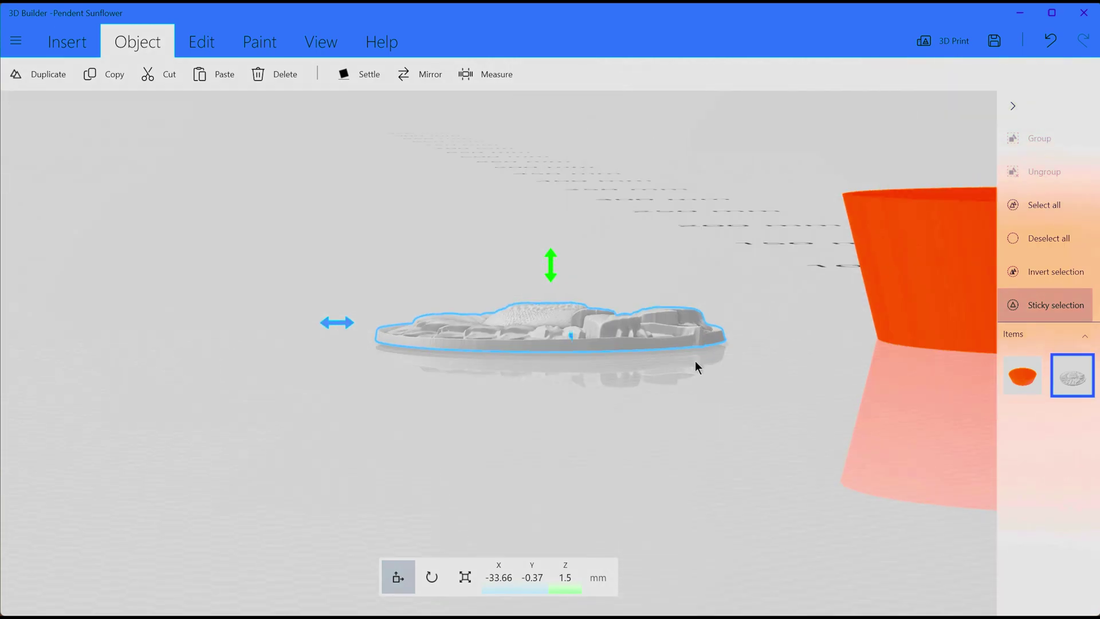
right_drag(768, 397, 765, 419)
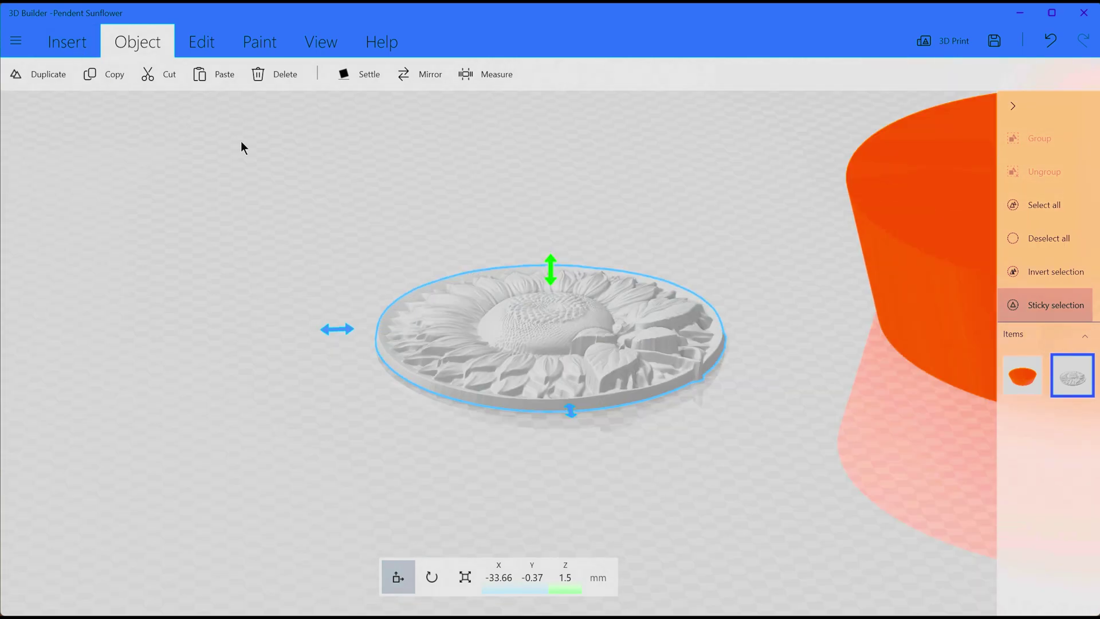
right_drag(241, 143, 235, 176)
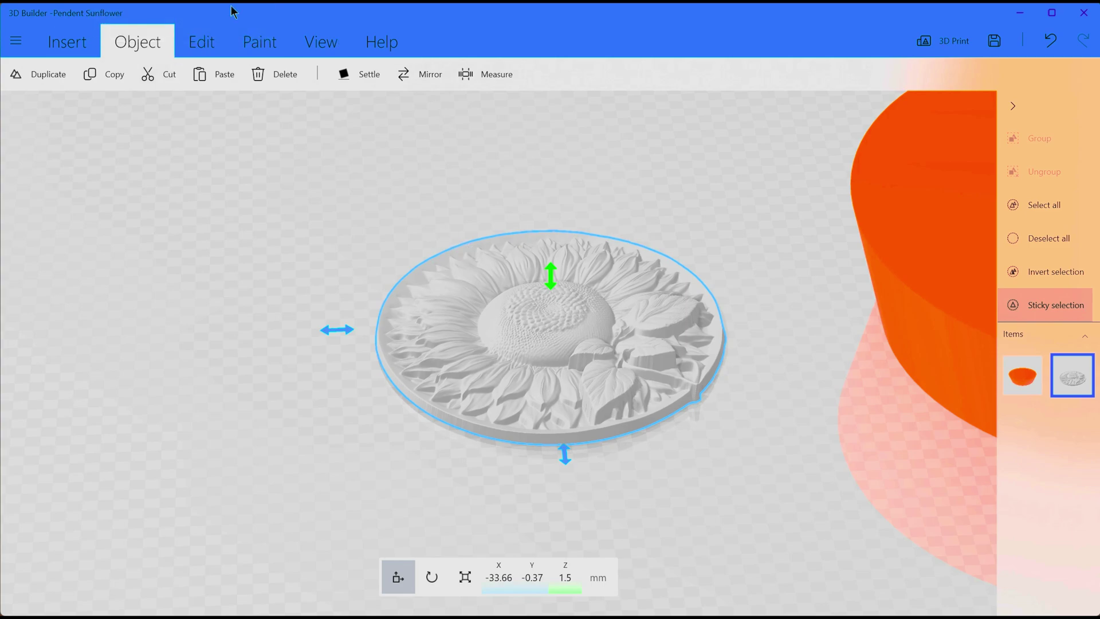
click(204, 46)
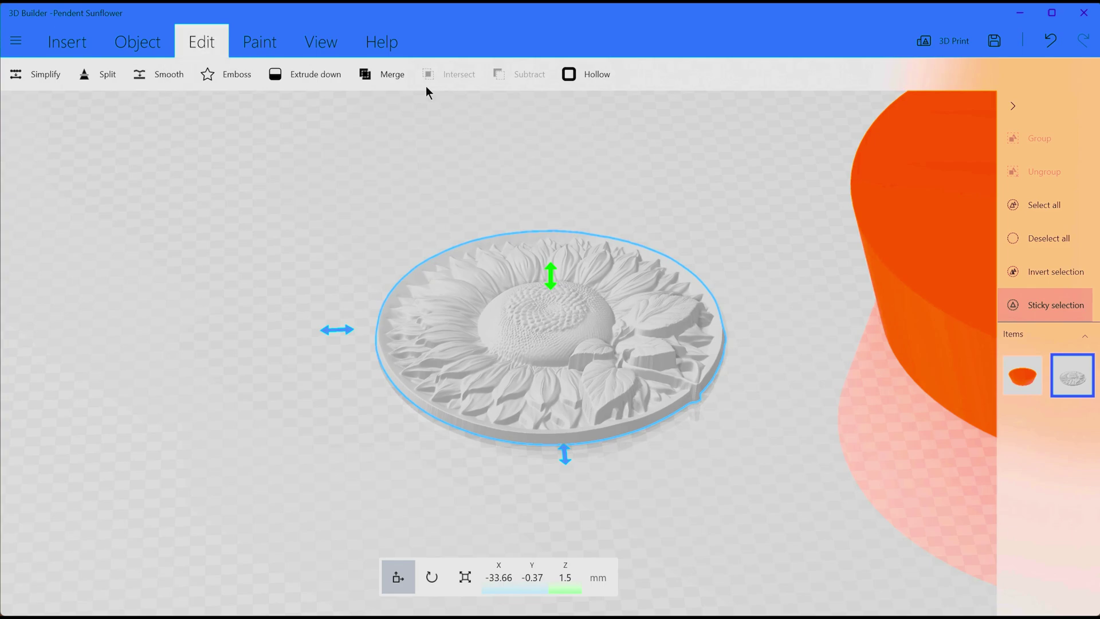
Extrude the sunflower relief downward to a flat base plane at -1.24 mm
click(323, 75)
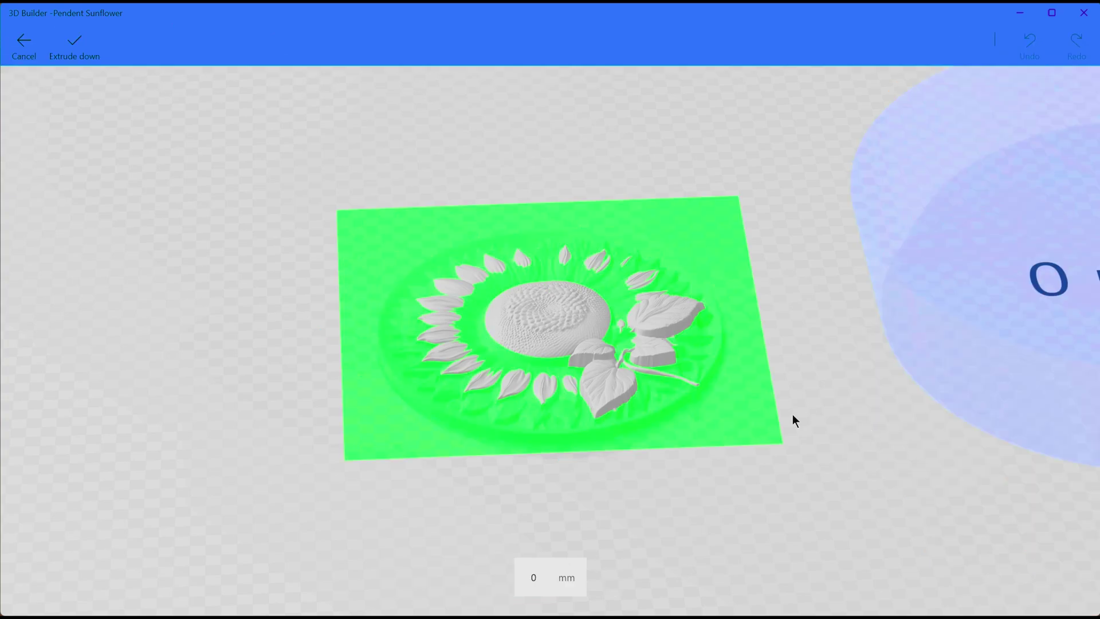
drag(768, 412, 762, 315)
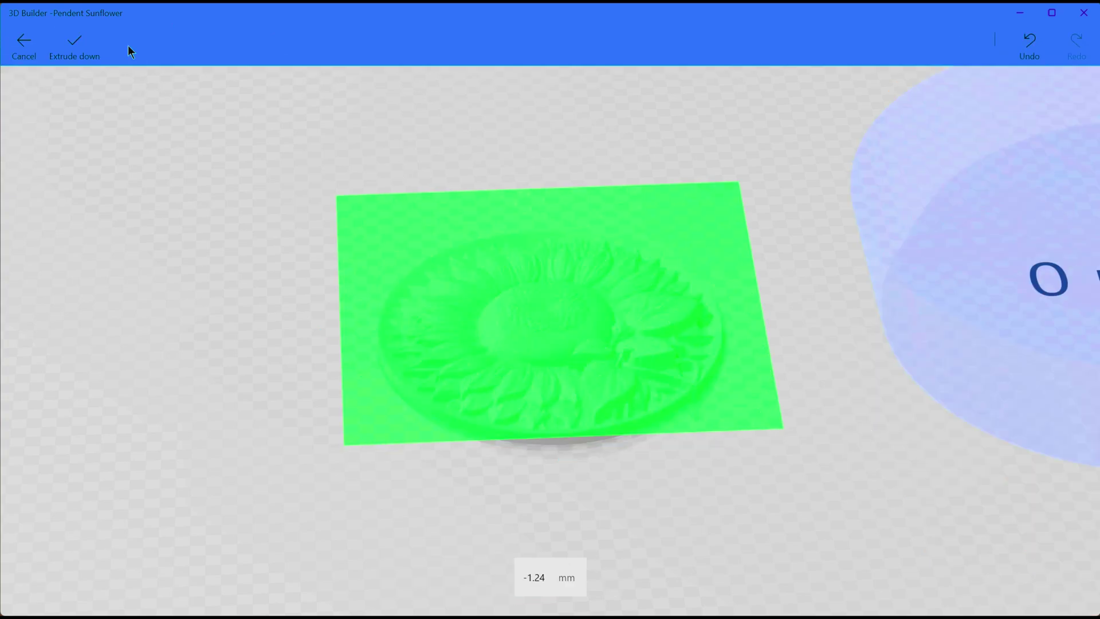
click(81, 50)
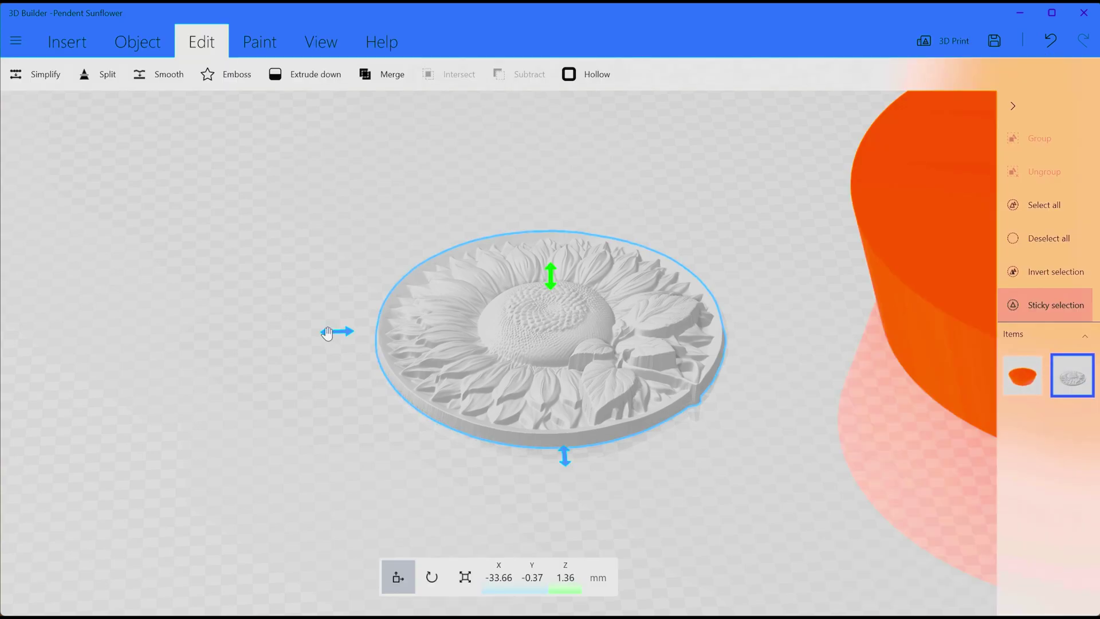
Rotate the sunflower relief 180° so its carved face points down, with pitch reset to 0
scroll(326, 335, down, 2)
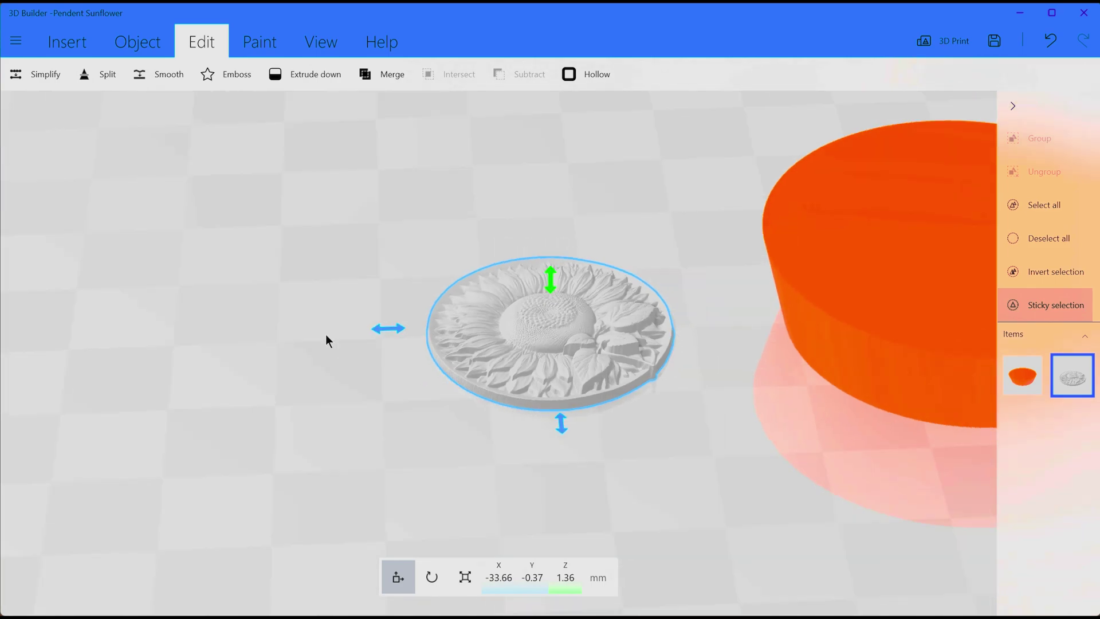
right_drag(325, 334, 334, 431)
scroll(553, 459, down, 2)
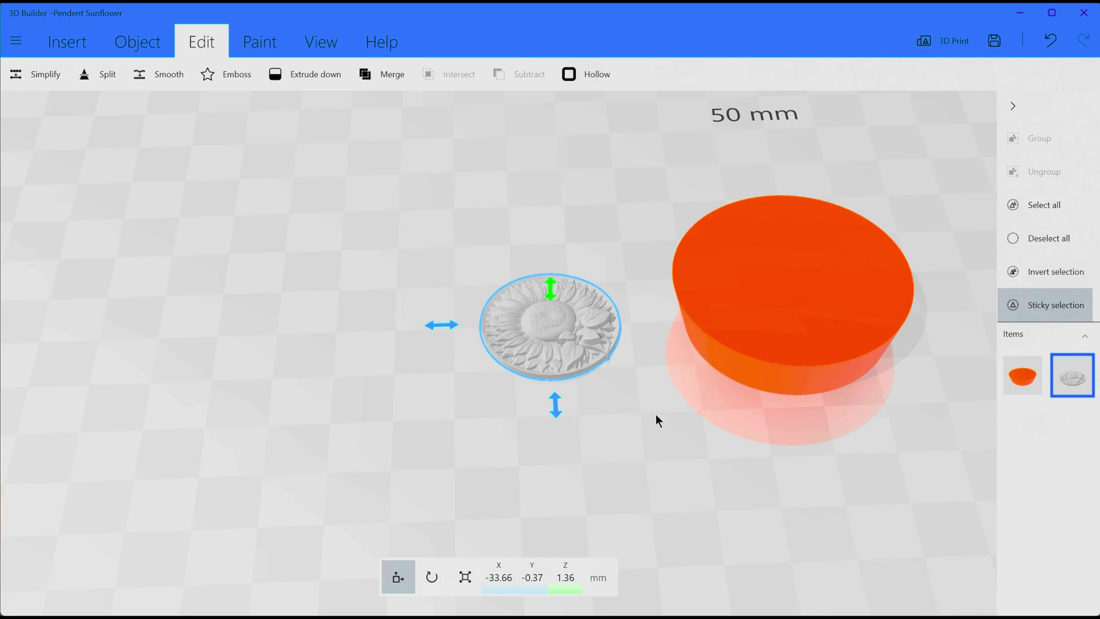
middle_drag(656, 415, 555, 437)
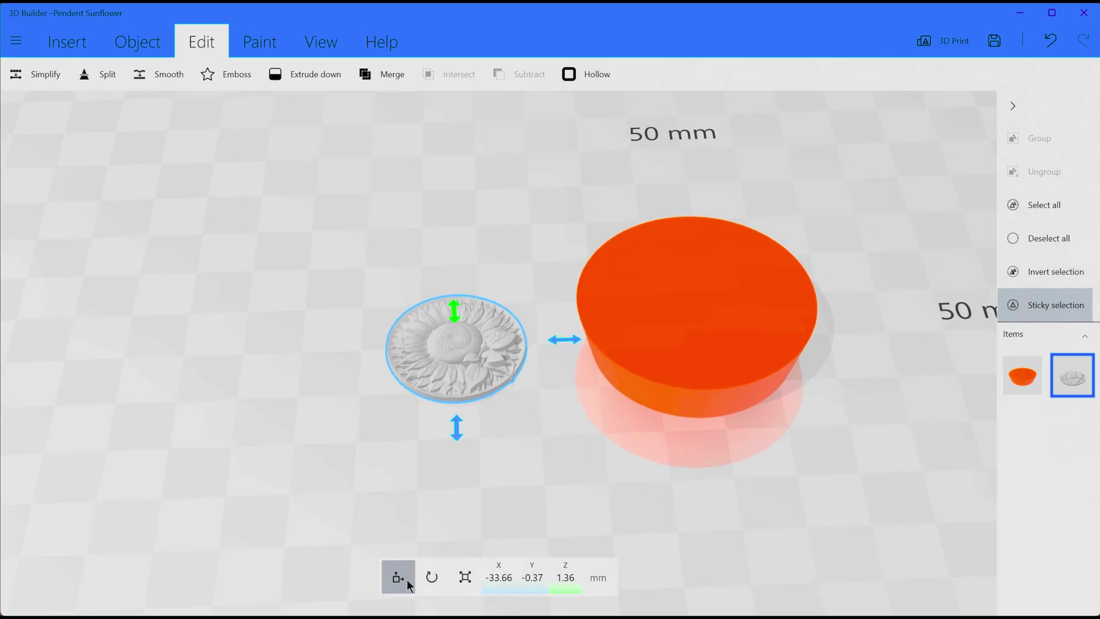
click(432, 579)
right_drag(446, 542, 563, 355)
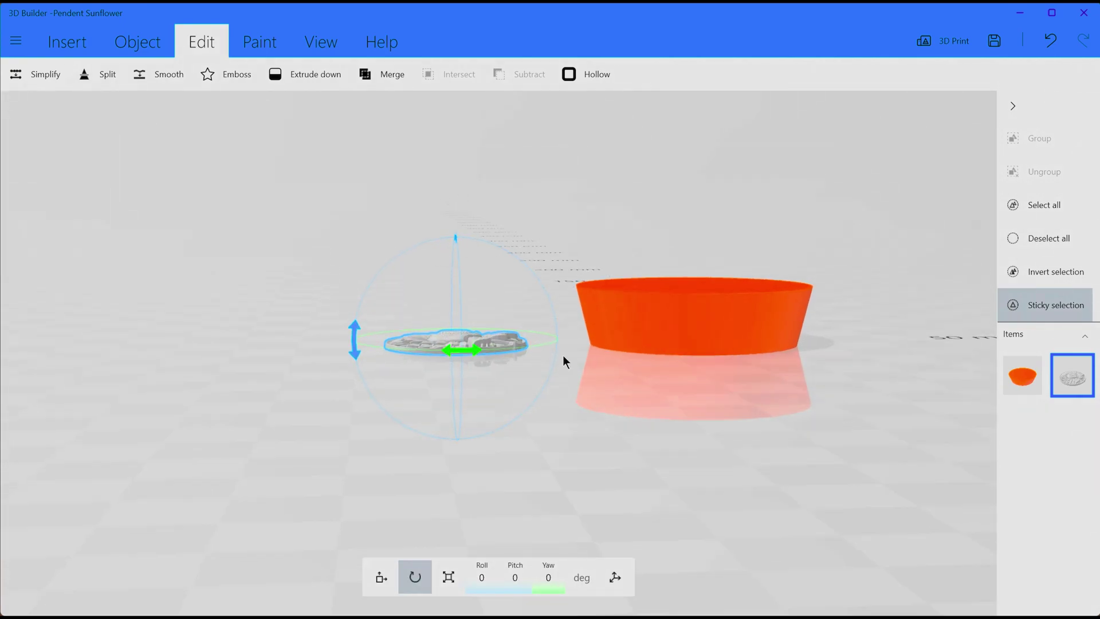
drag(355, 337, 584, 351)
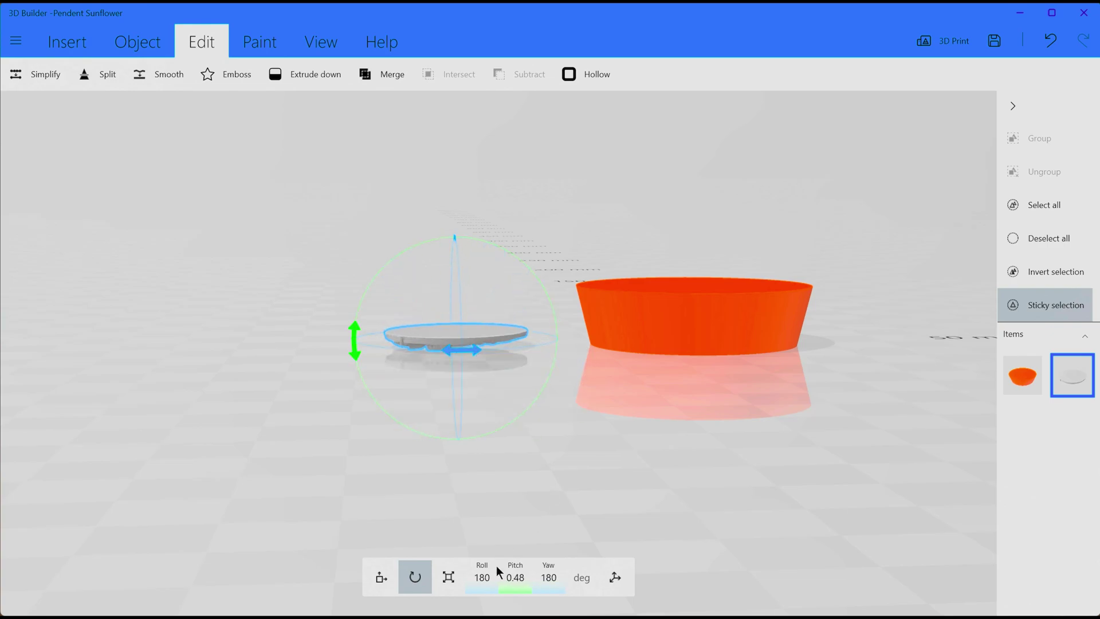
click(513, 580)
click(519, 538)
click(381, 578)
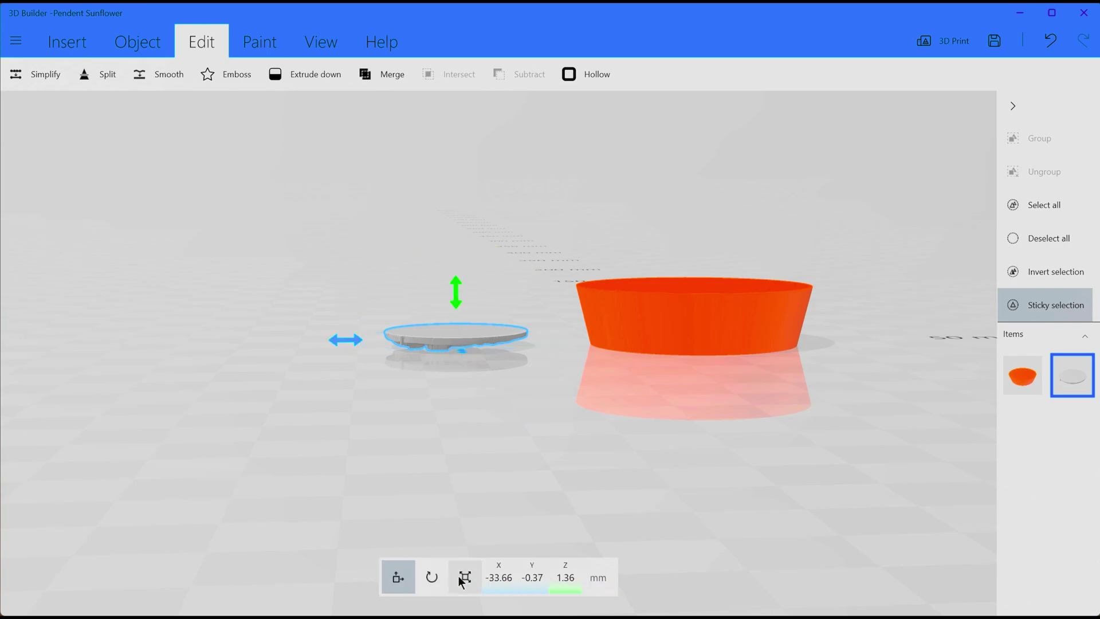
Centre the flipped sunflower relief at X 0, Y 0
click(503, 576)
text(0)
click(540, 538)
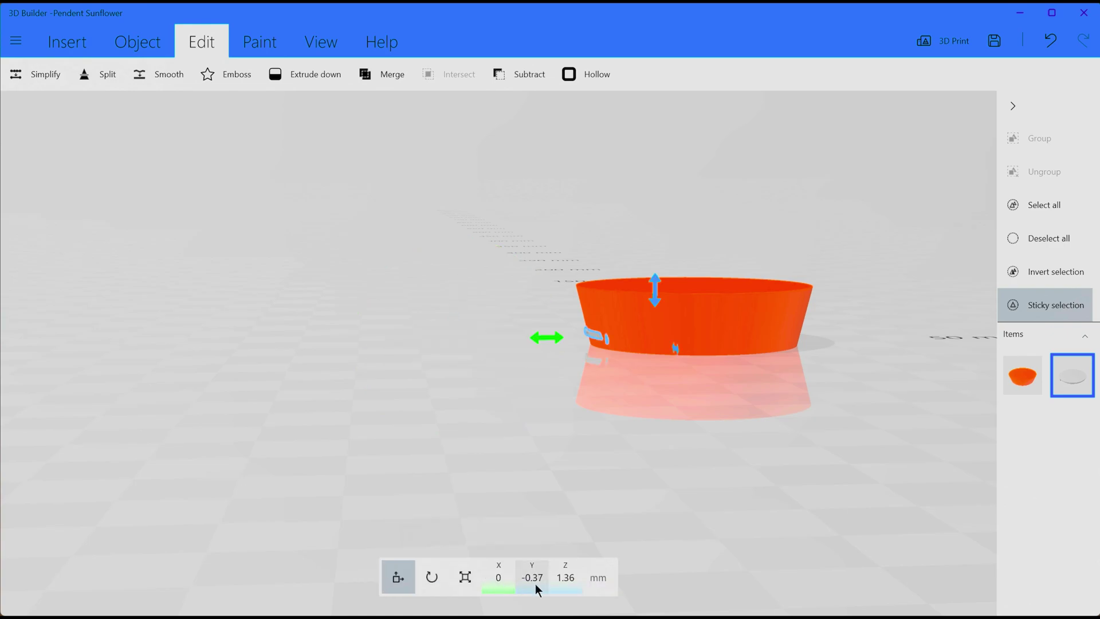
click(534, 577)
text(0)
click(540, 537)
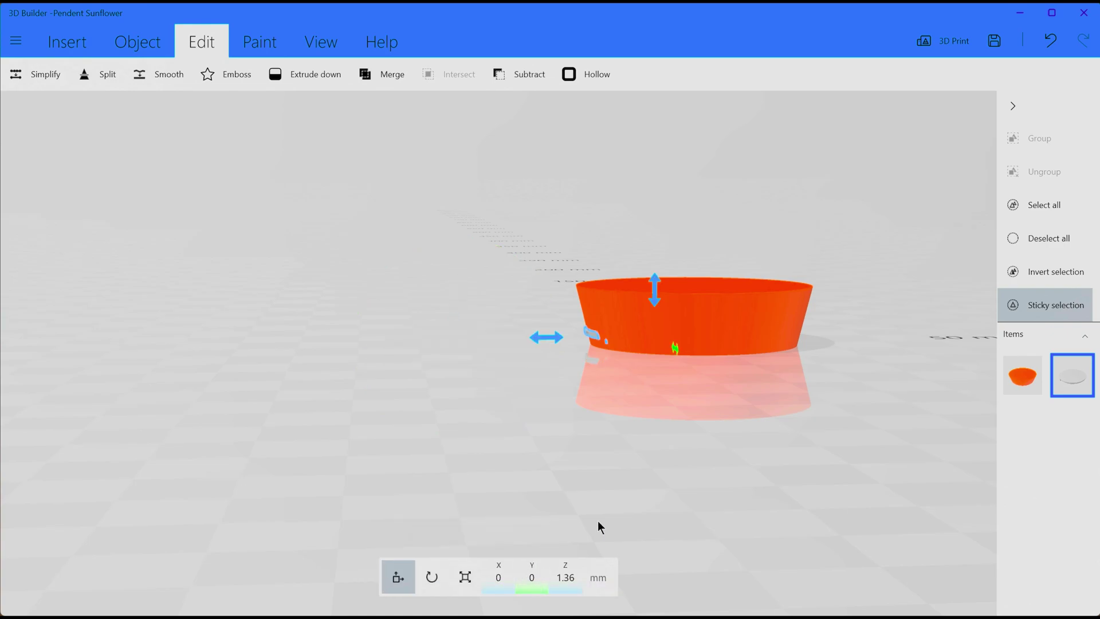
drag(800, 462, 793, 531)
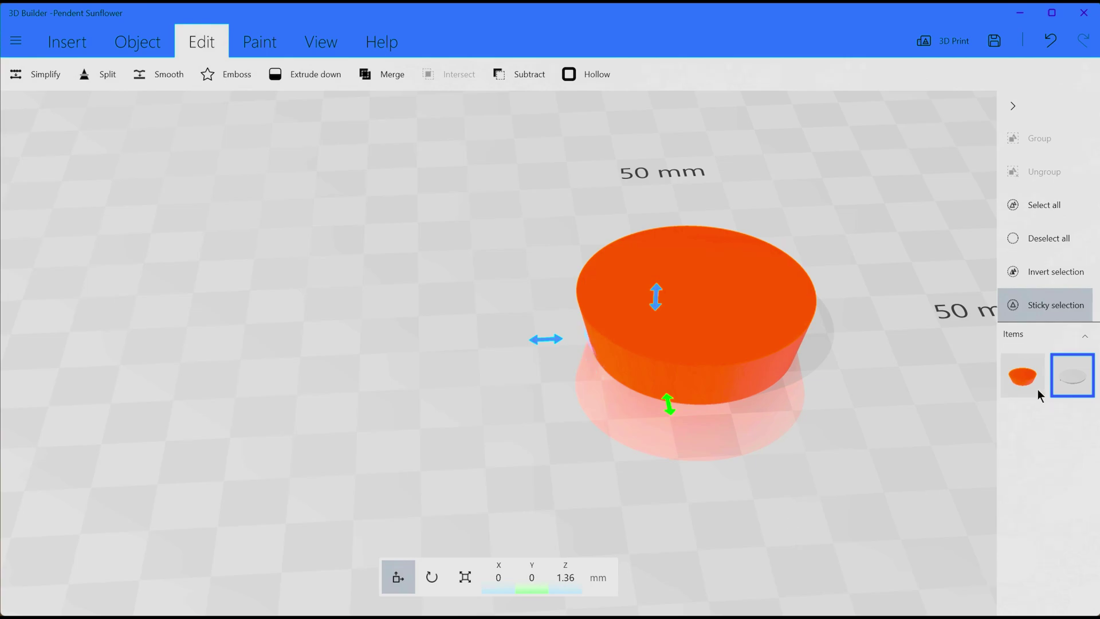
Set the orange disc's X position to 0, then reselect the sunflower relief
click(1071, 378)
click(1026, 372)
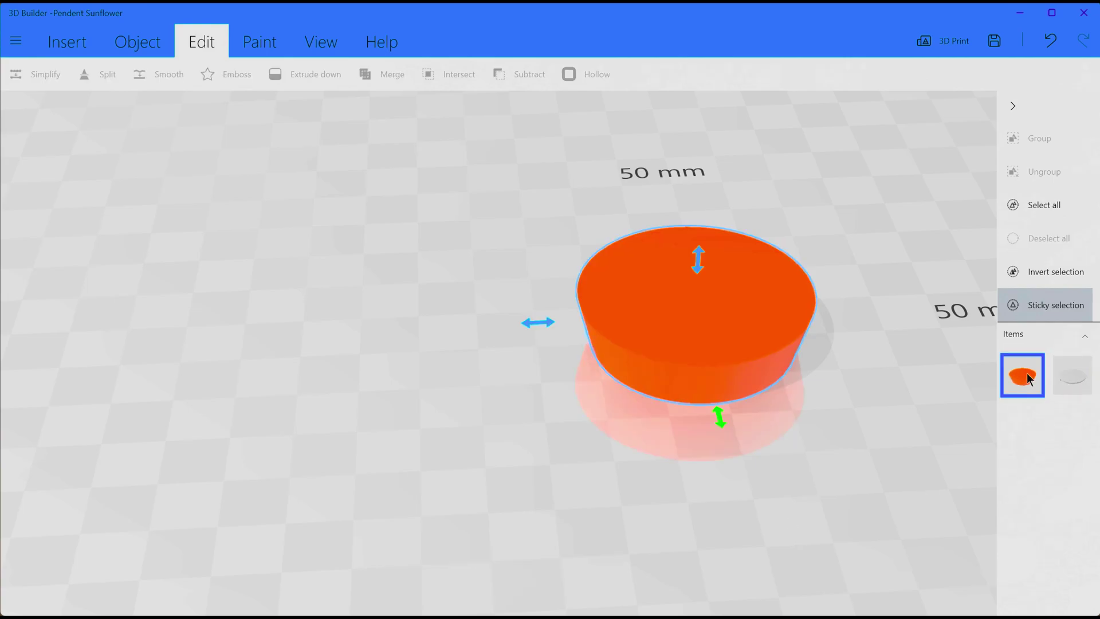
click(500, 577)
text(0)
click(535, 538)
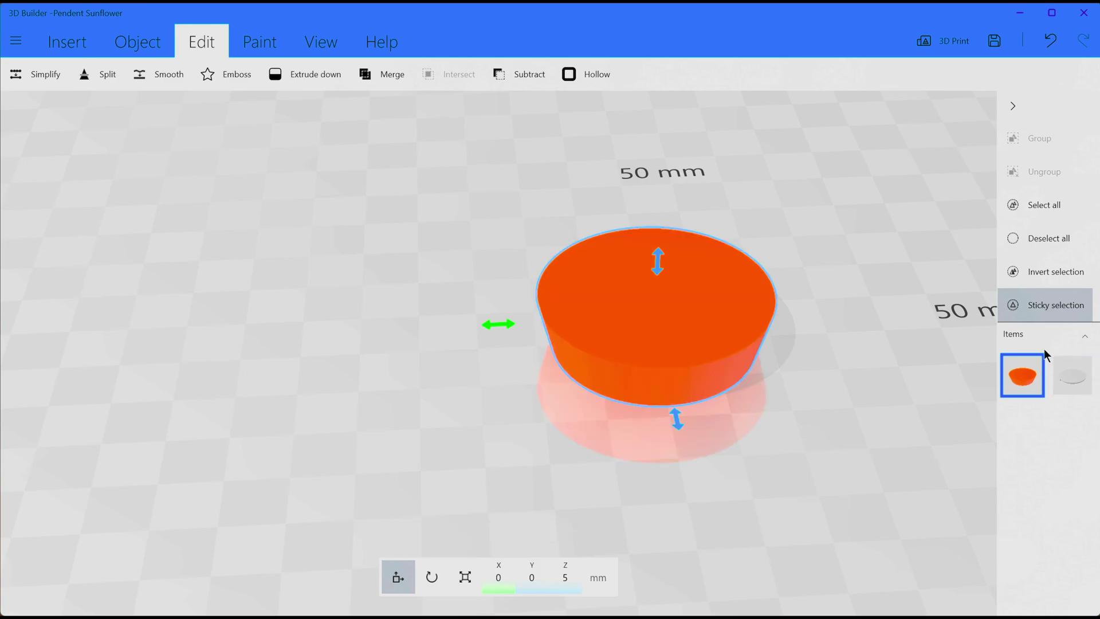
click(1071, 375)
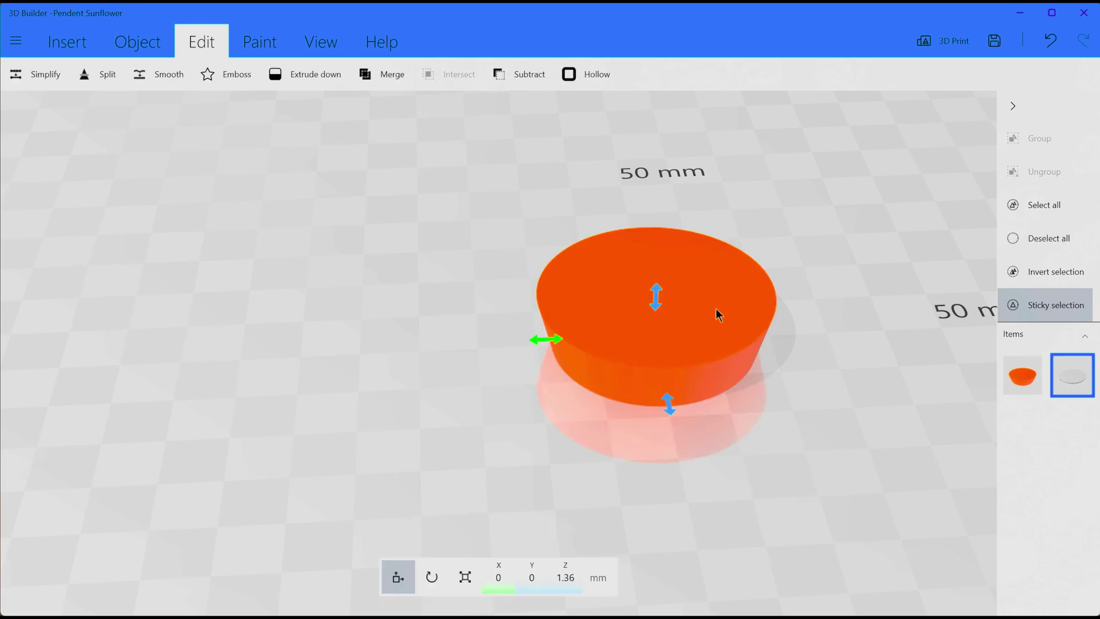
Raise the sunflower relief into the disc, setting its Z height to 9 mm
drag(655, 298, 651, 258)
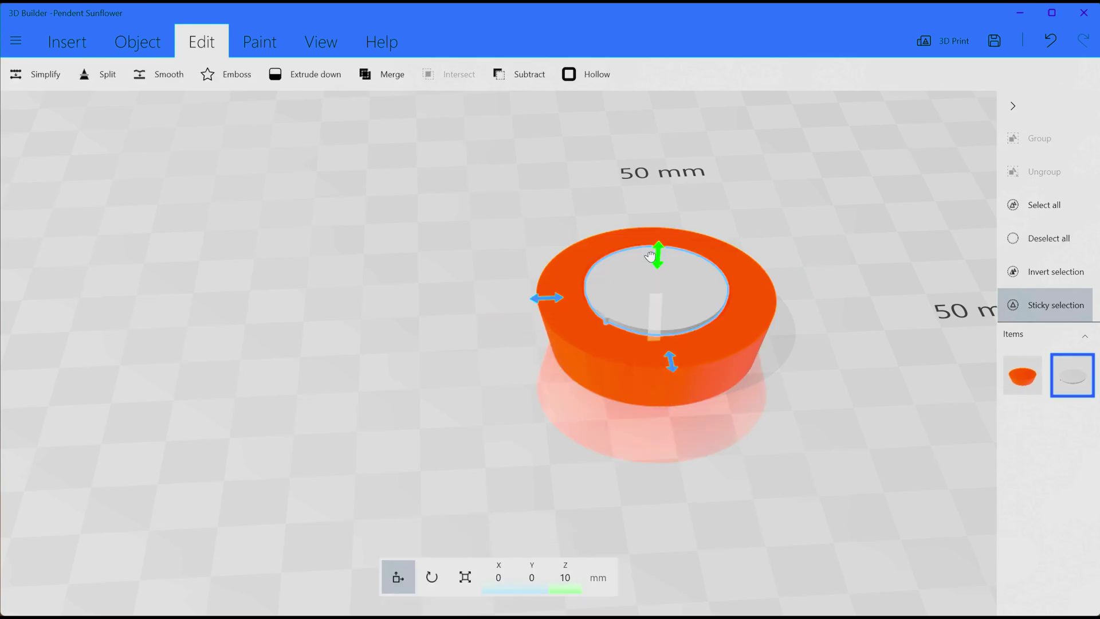
right_drag(821, 367, 768, 275)
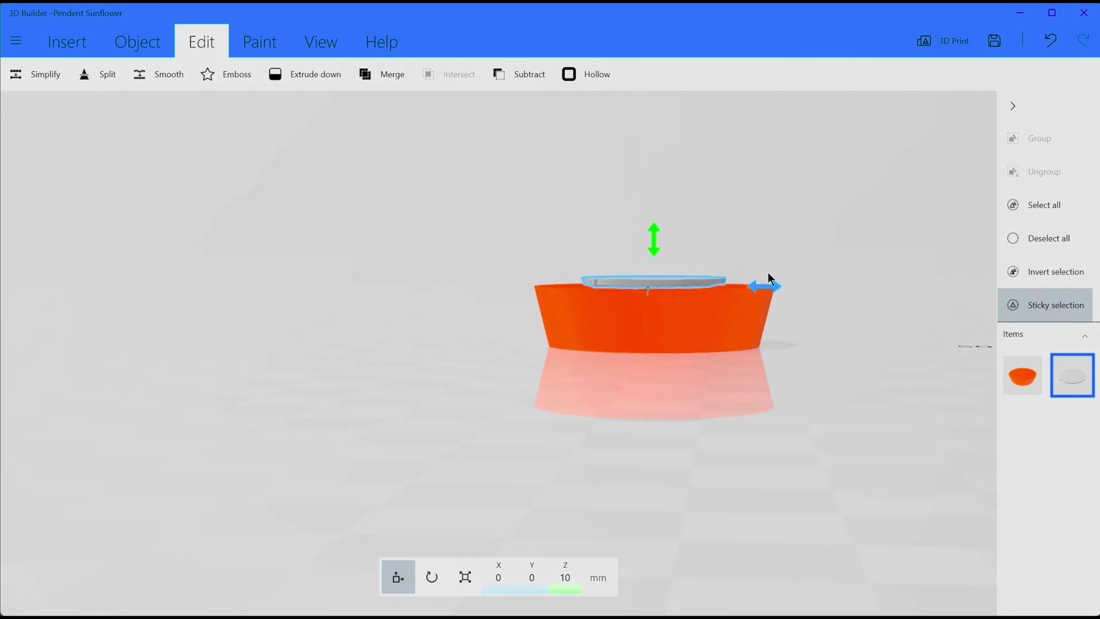
click(562, 576)
text(9)
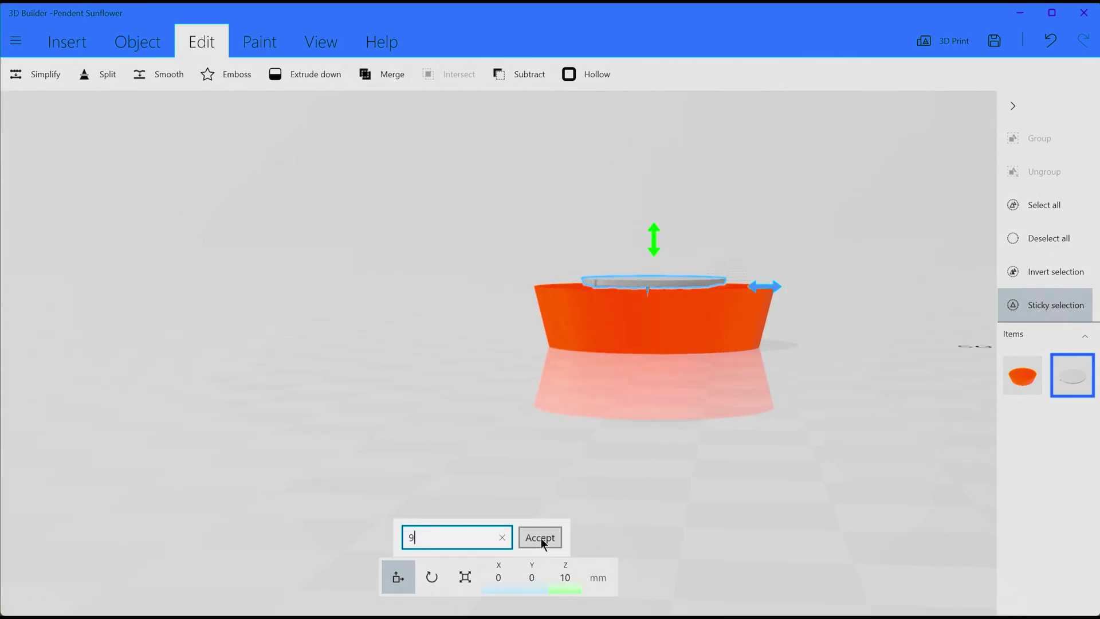
click(543, 542)
Adjust the relief's Z height to 8.8 mm and check its depth in the disc
scroll(632, 453, up, 3)
drag(752, 445, 622, 457)
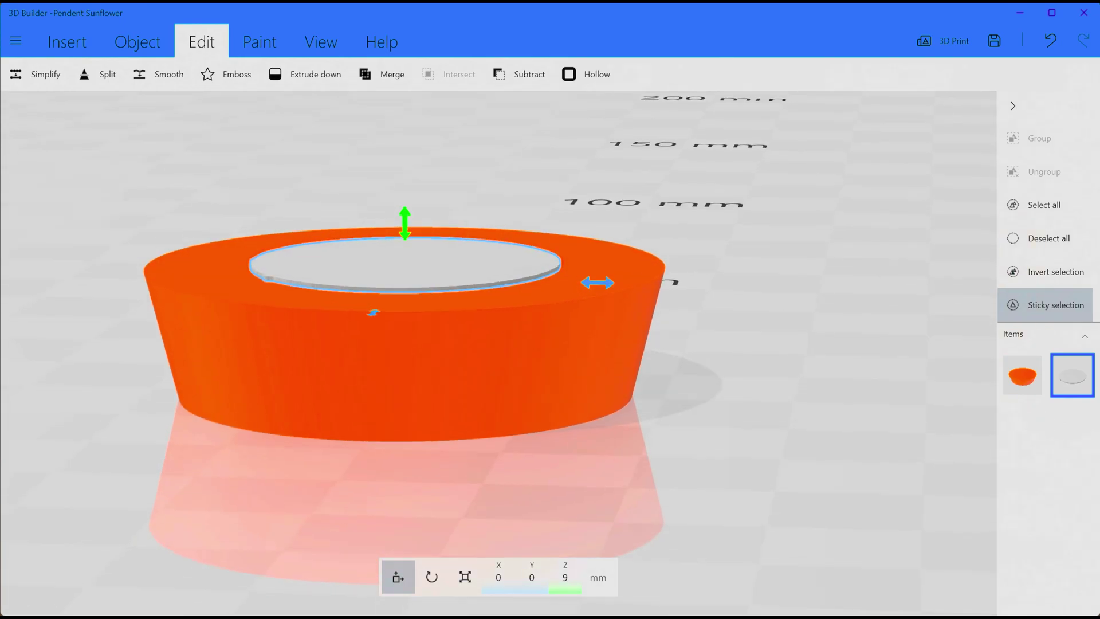
click(568, 573)
text(8.8)
key(Return)
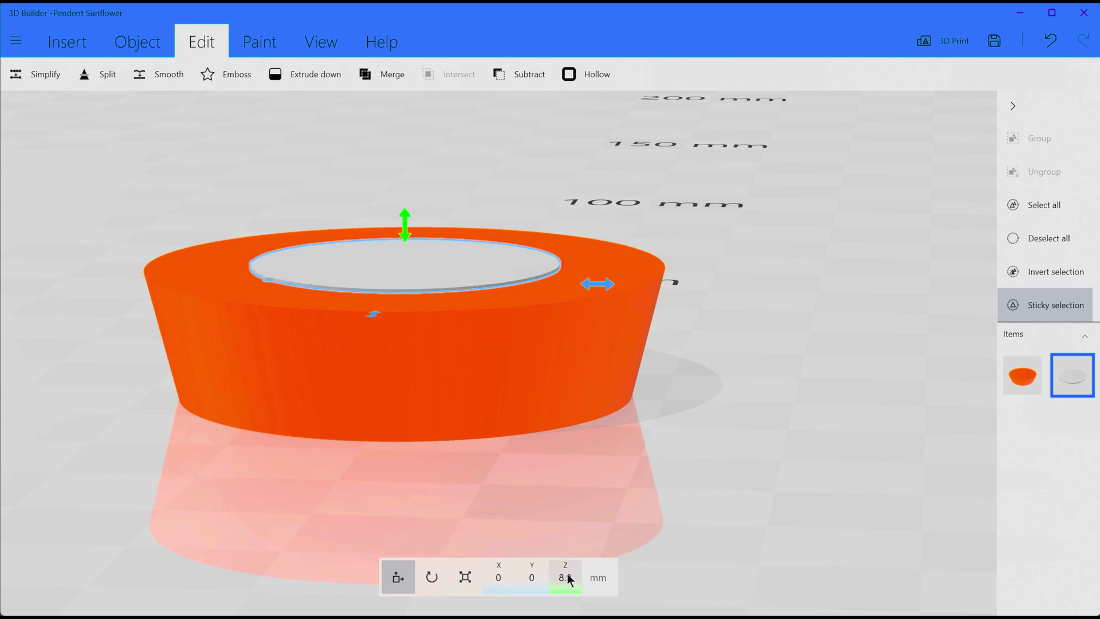
click(567, 572)
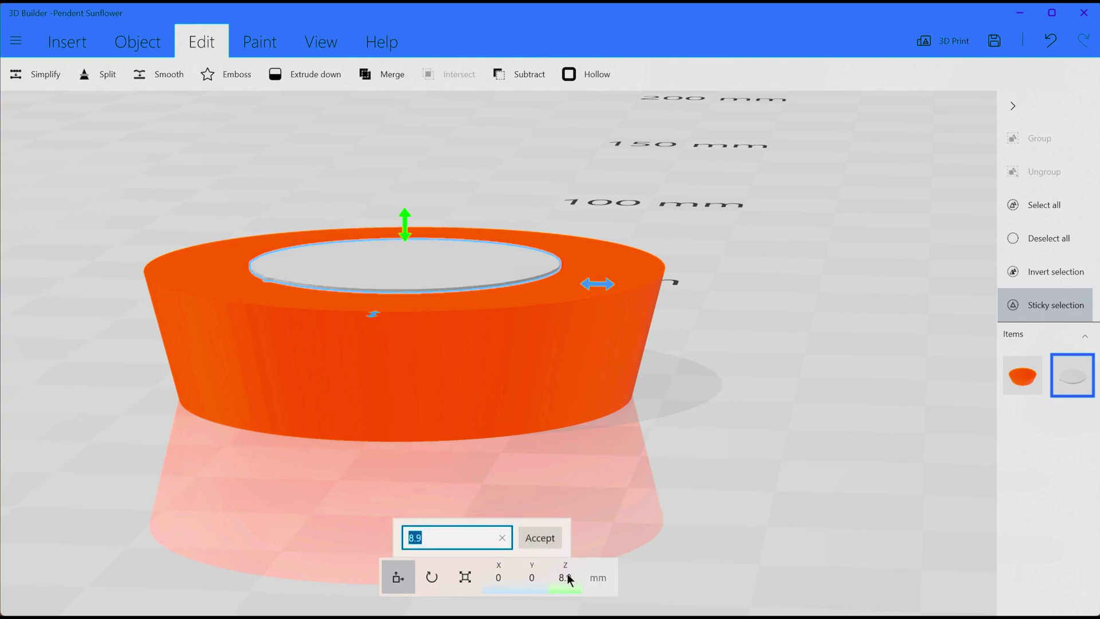
text(8.8)
key(Return)
right_drag(526, 243, 729, 490)
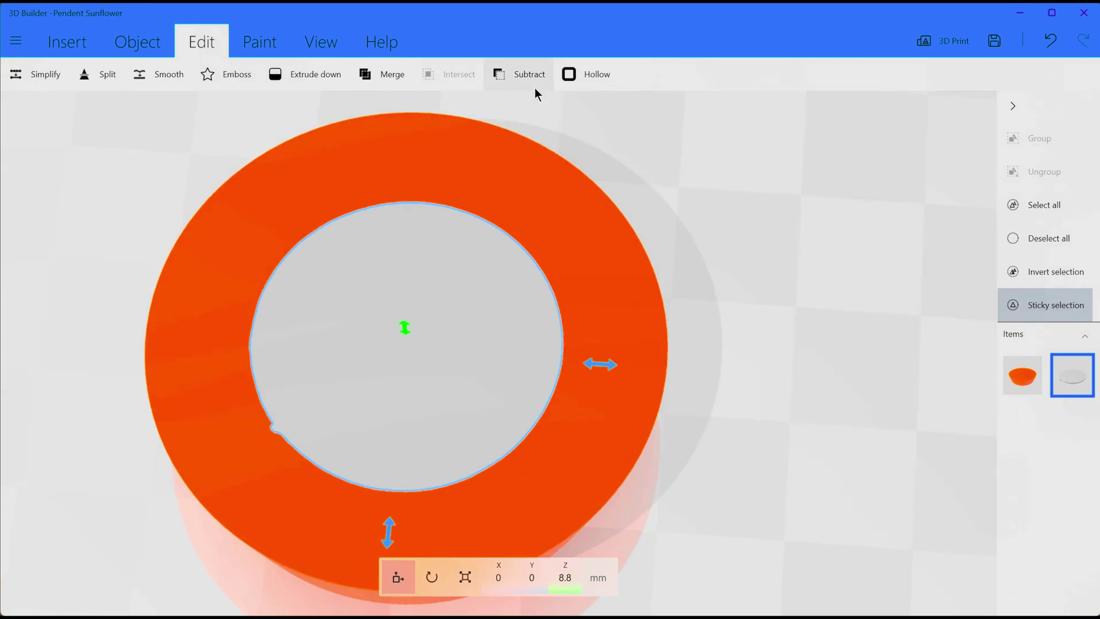
Subtract the sunflower relief from the orange disc and view the resulting sunflower cavity
click(522, 75)
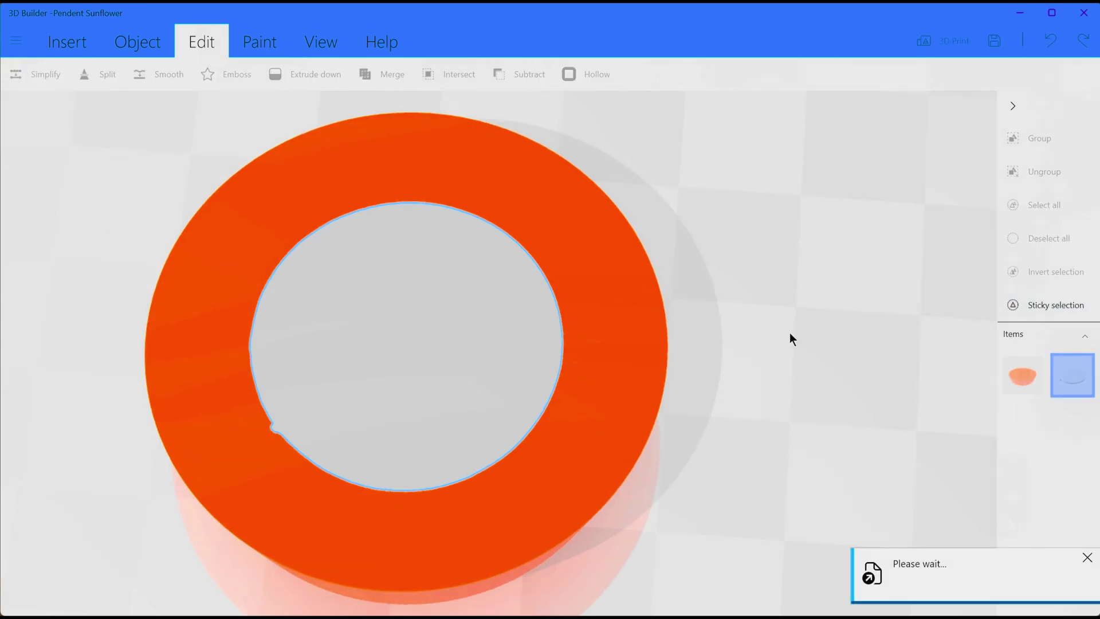
right_drag(788, 378, 836, 302)
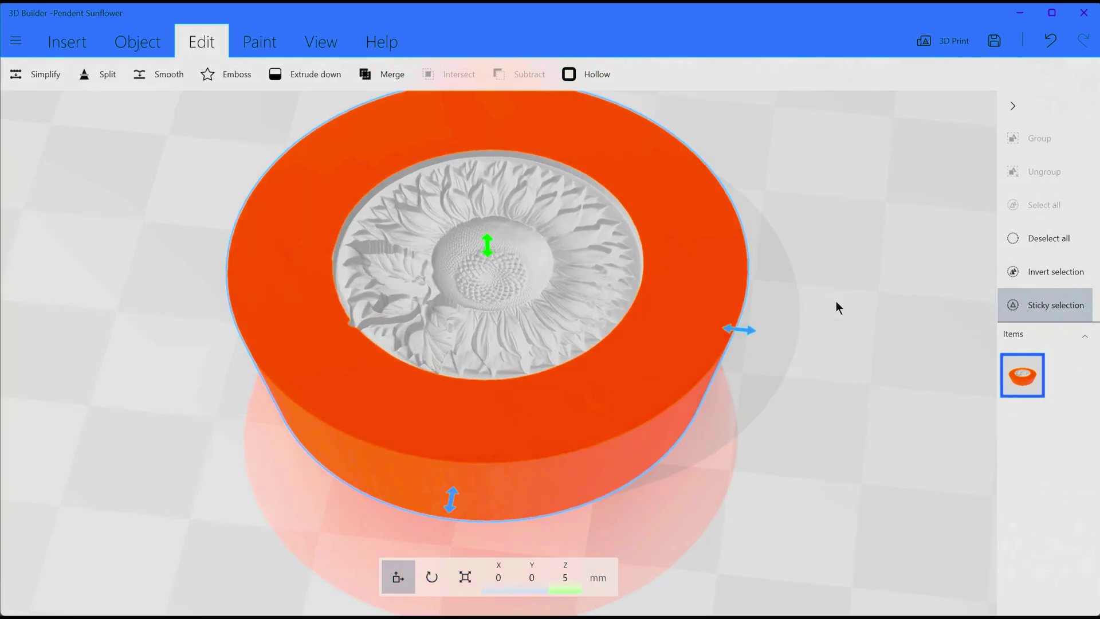